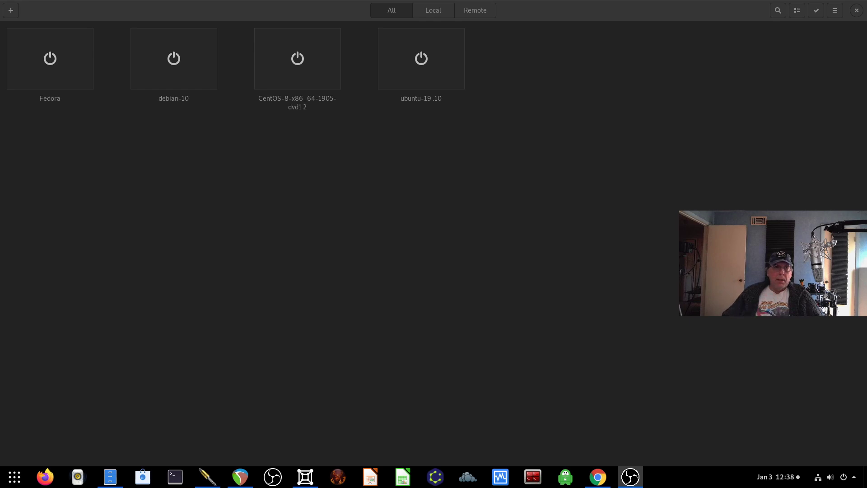
- Start a new virtual machine from an ISO file, browsing to the Downloads folder
left_click(10, 10)
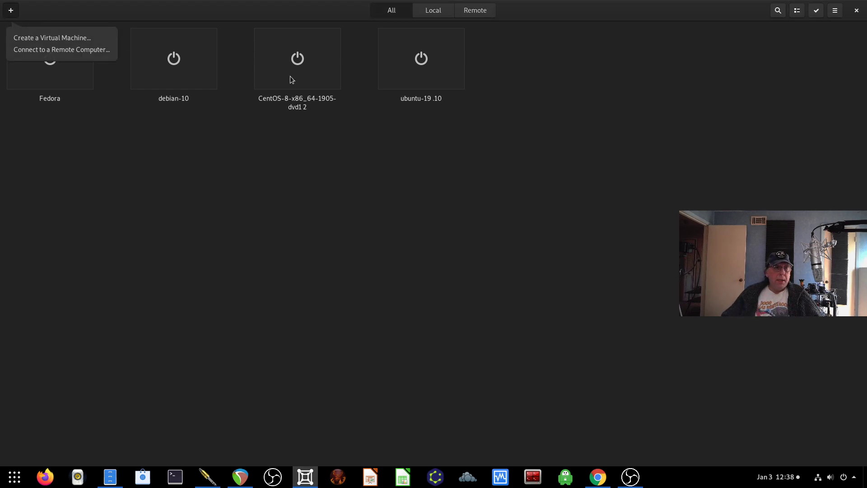
left_click(38, 41)
left_click(386, 315)
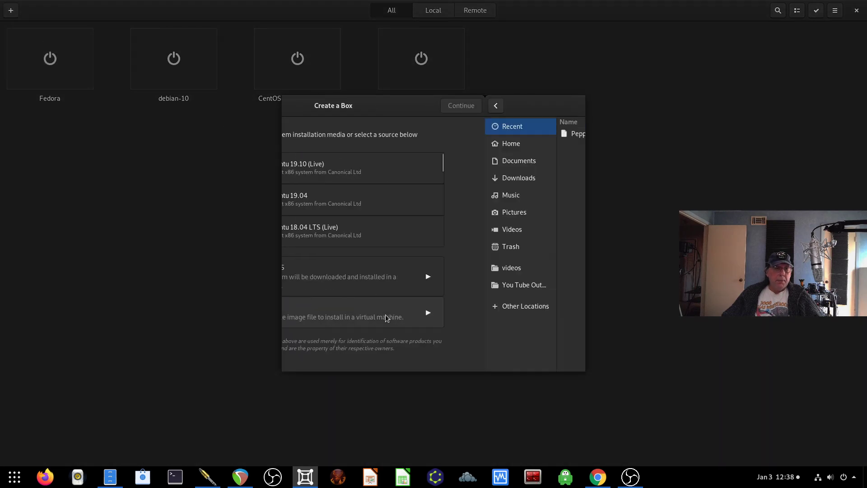
left_click(323, 172)
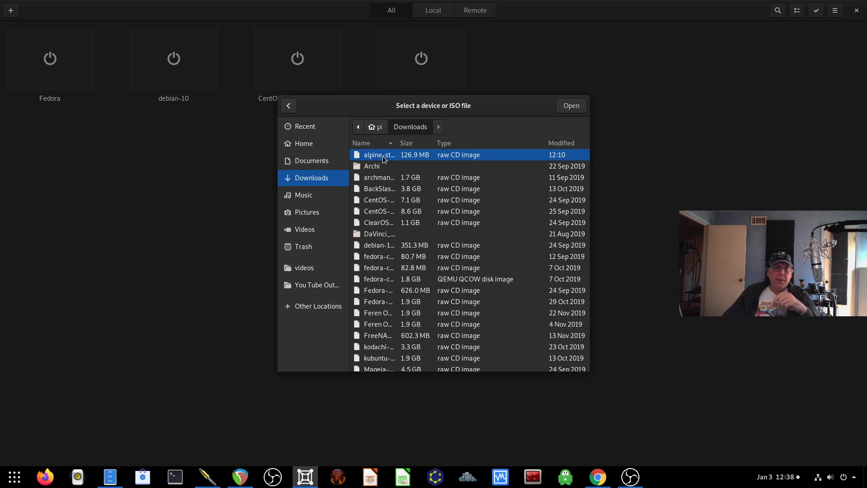
- Use the Alpine ISO, set 4.0 GiB memory and a 39 GB disk, then create the box
left_click(570, 106)
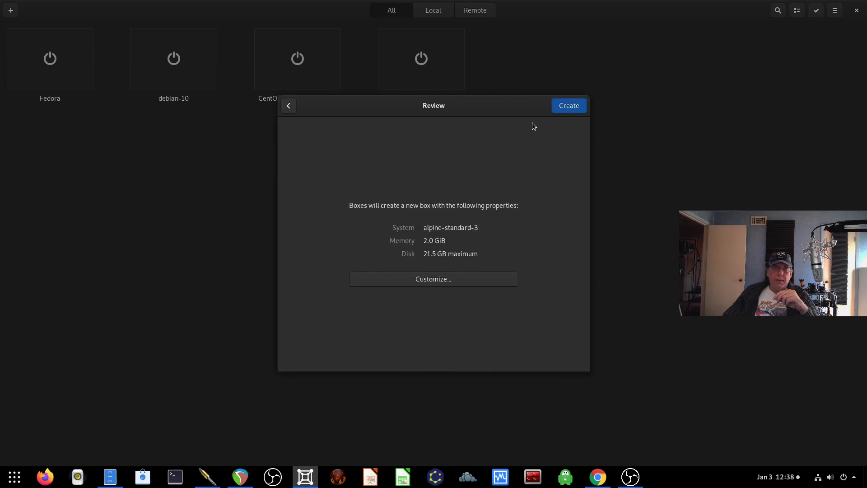
left_click(420, 278)
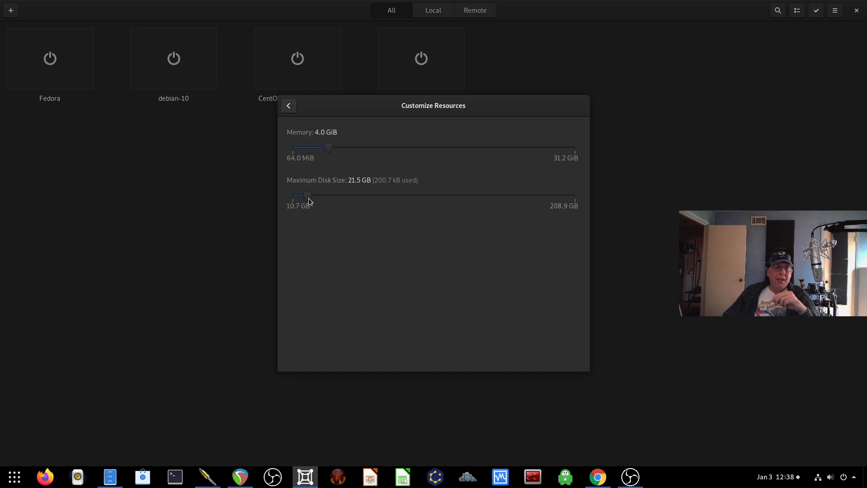
left_click_drag(309, 198, 335, 199)
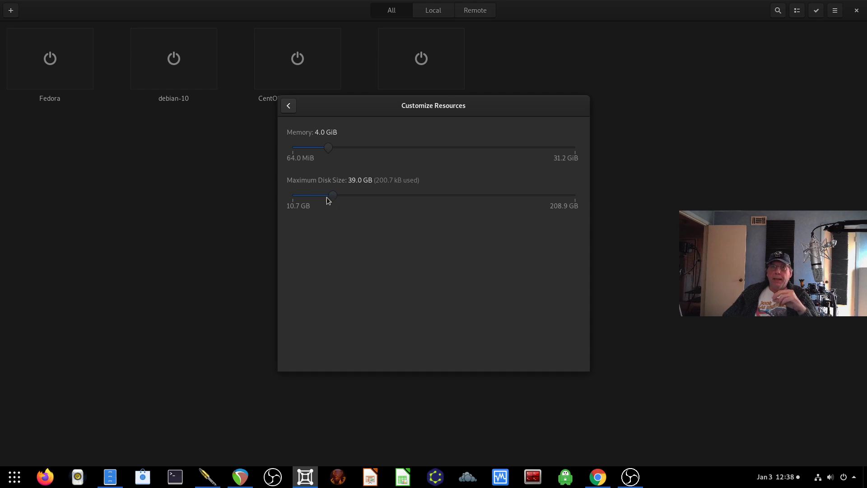
left_click(290, 107)
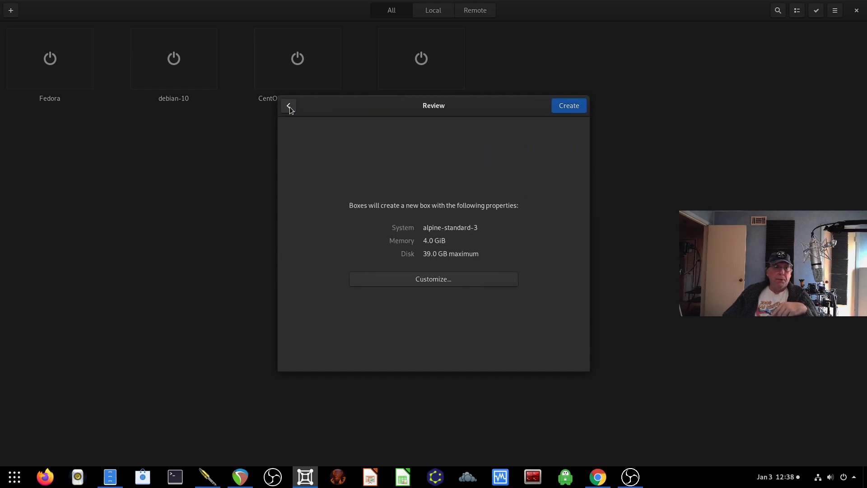
left_click(568, 106)
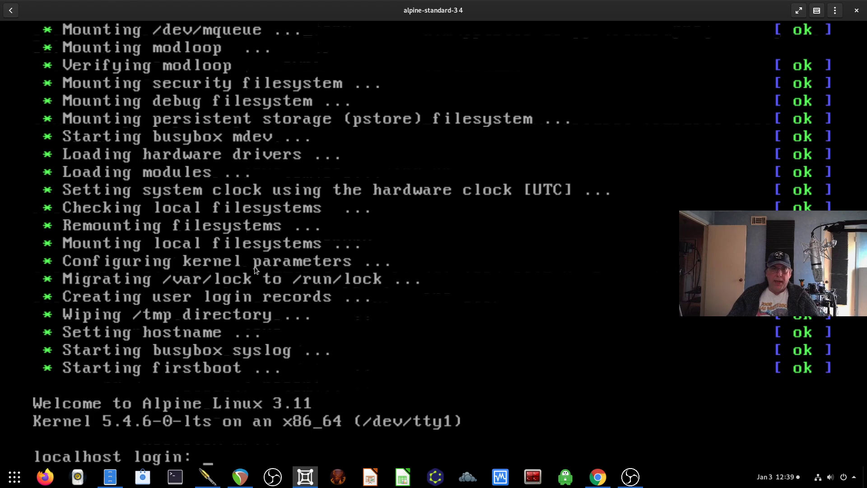
- Log in as root at the localhost prompt and enter the setup-alpine command
type("root")
key("Return")
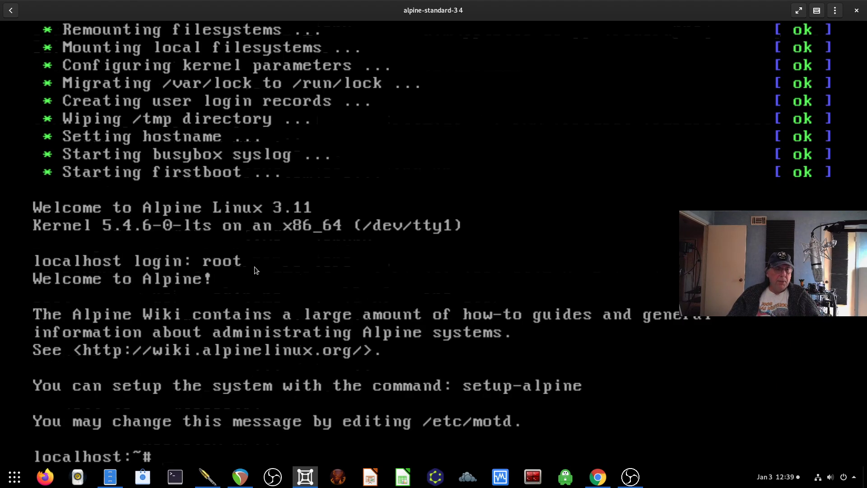
type("setup-")
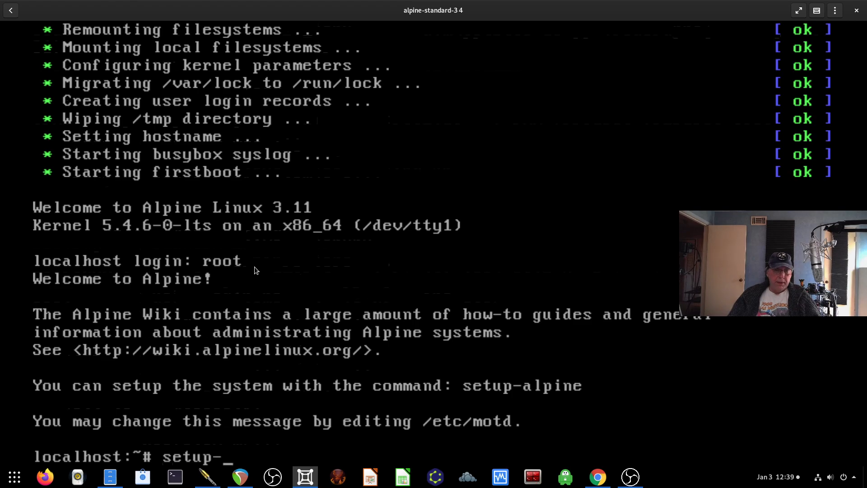
type("alpine")
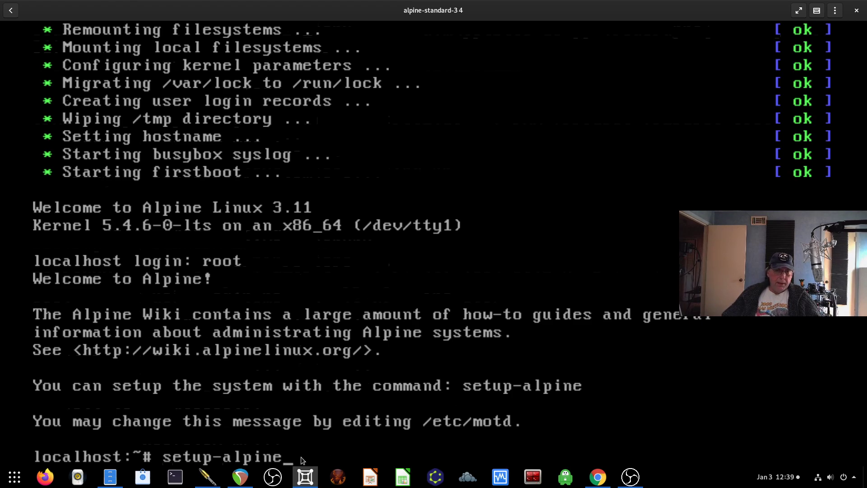
- Run setup-alpine with keyboard layout us, variant us, and hostname alpine1
key("Return")
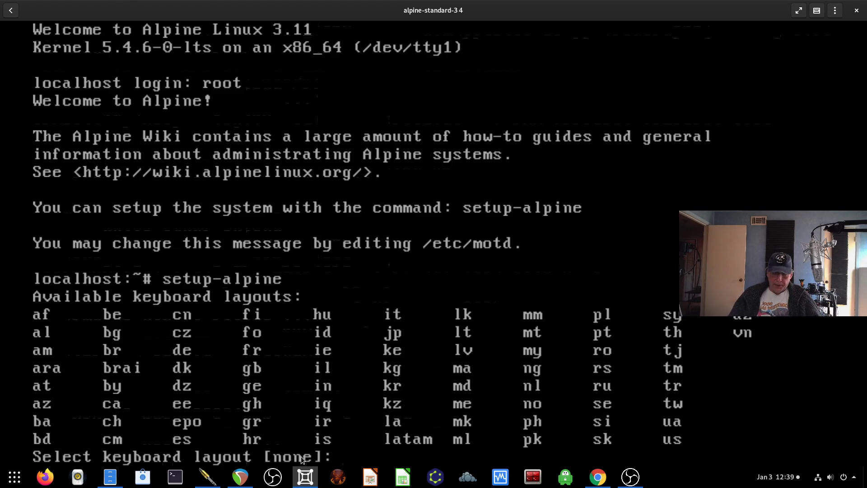
type("us")
key("Return")
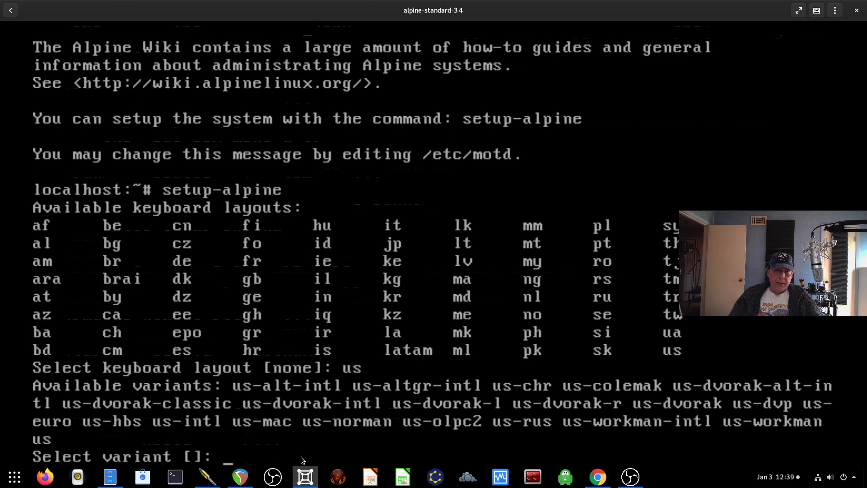
type("us")
key("Return")
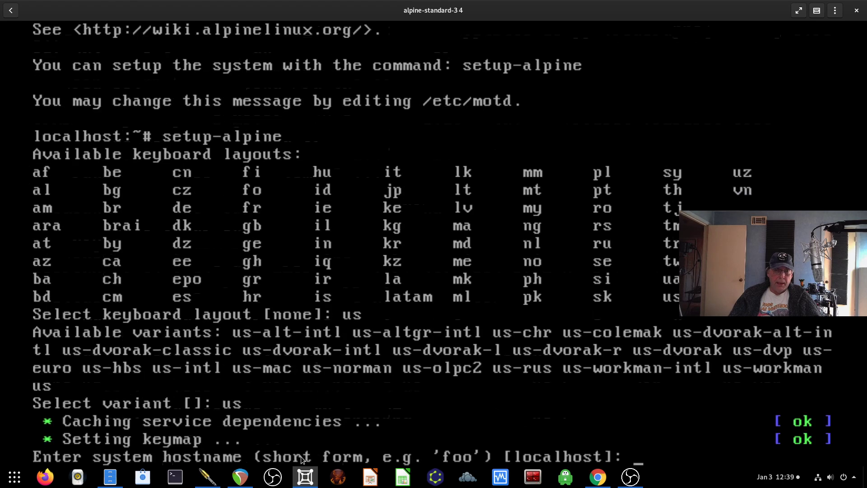
type("alpine1")
key("Return")
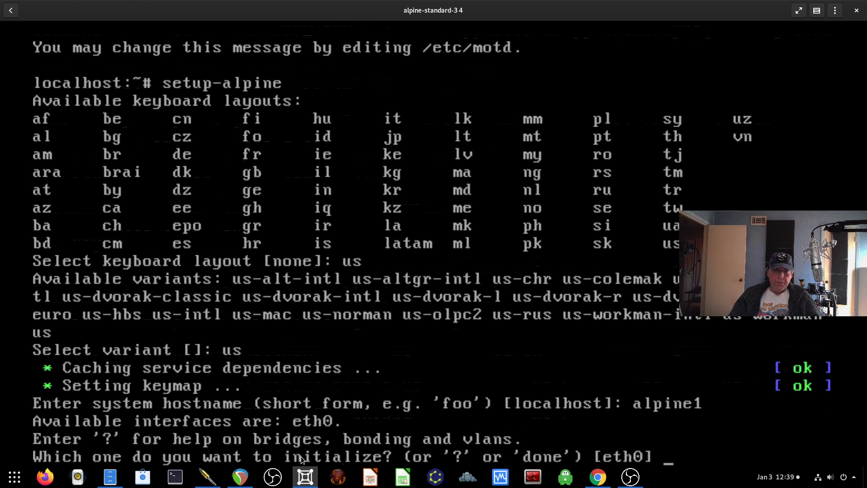
- Configure eth0 via DHCP, set the root password, keep UTC timezone and no proxy
key("Return")
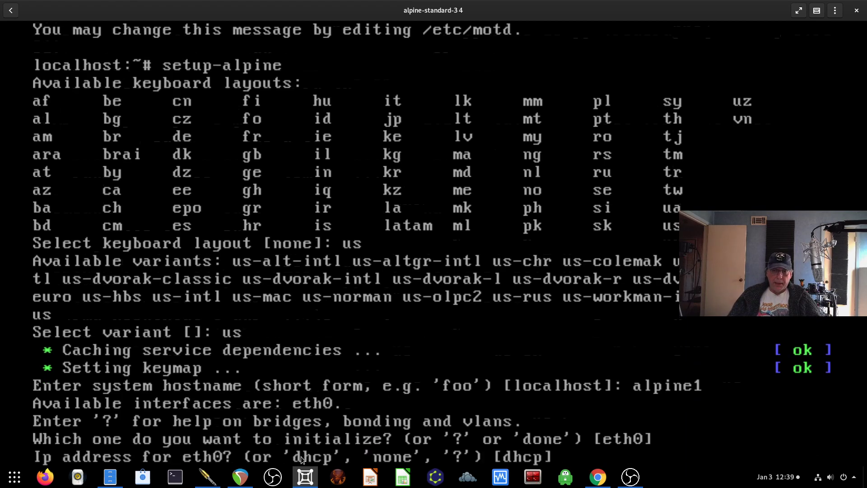
key("Return")
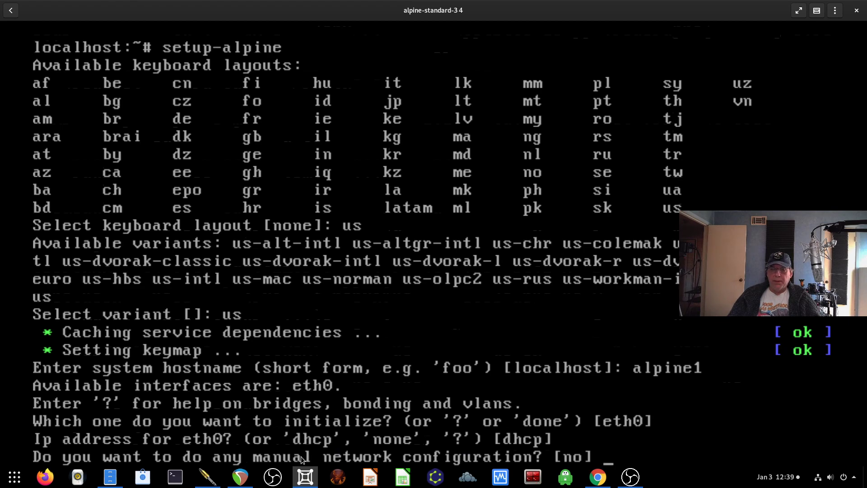
key("Return")
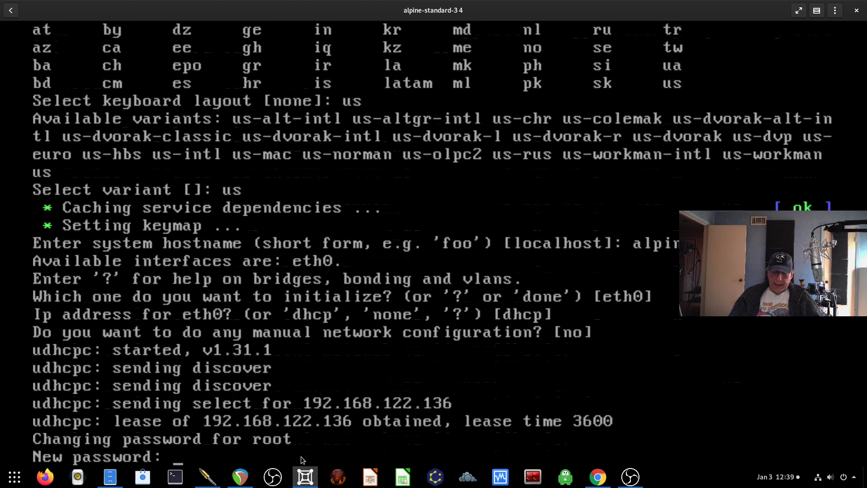
key("Return")
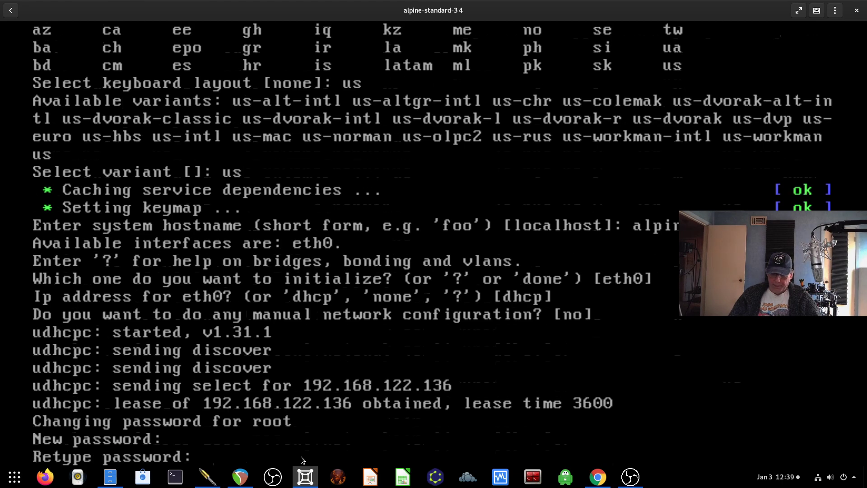
key("Return")
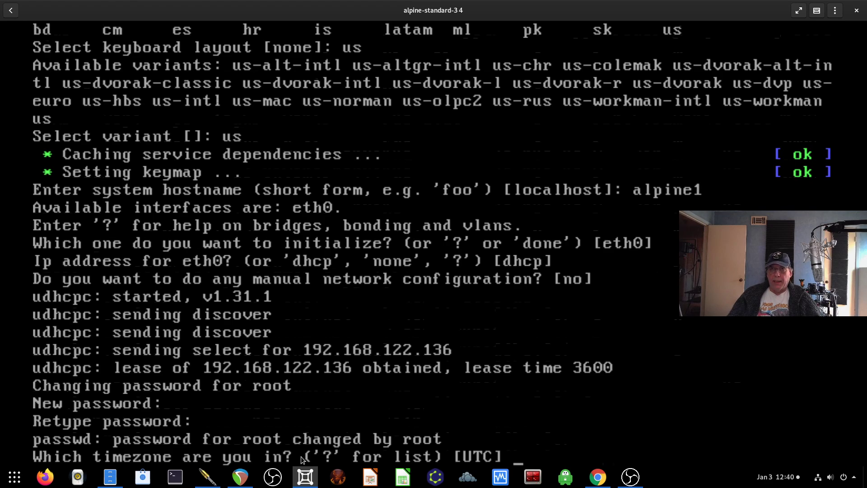
key("Return")
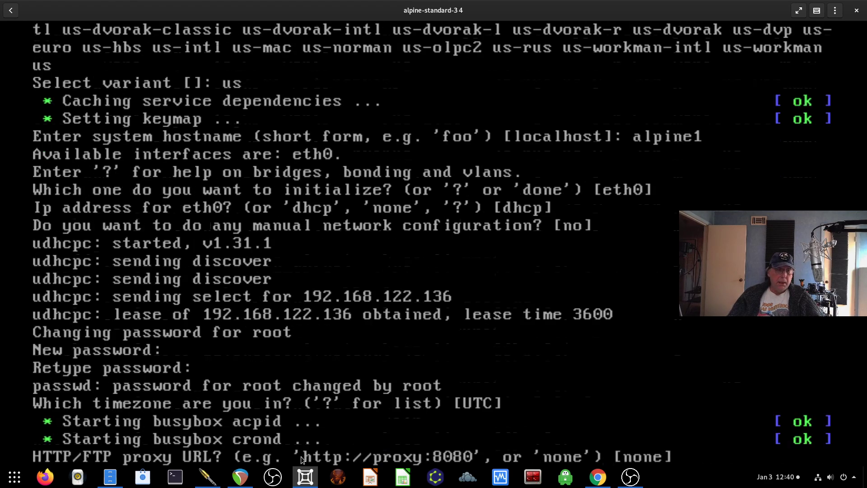
key("Return")
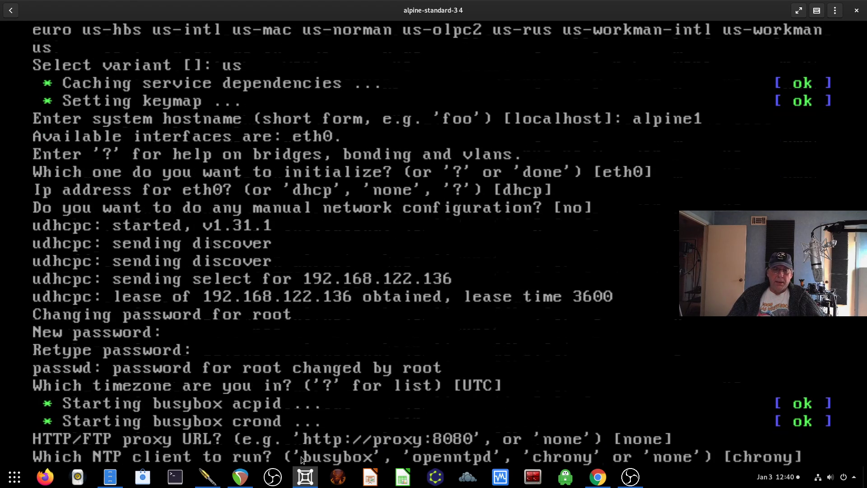
- Choose chrony, mirror 1 (dl-cdn.alpinelinux.org), and openssh, then enter sda as the disk
key("Return")
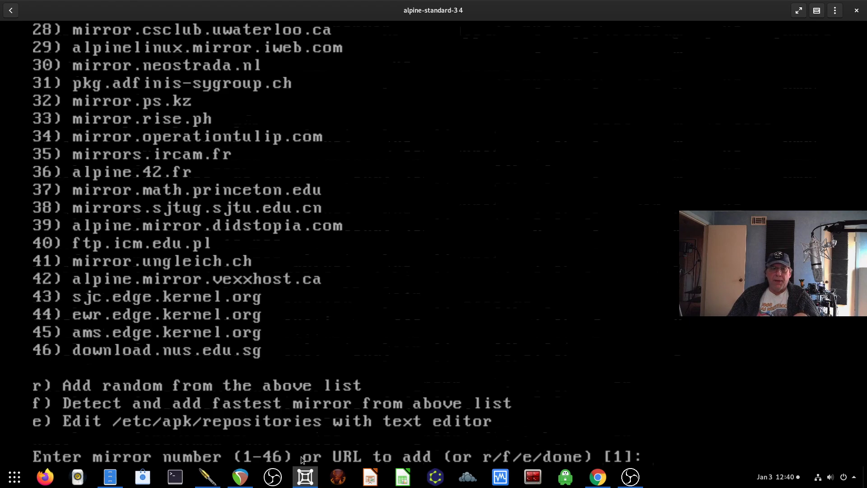
key("Return")
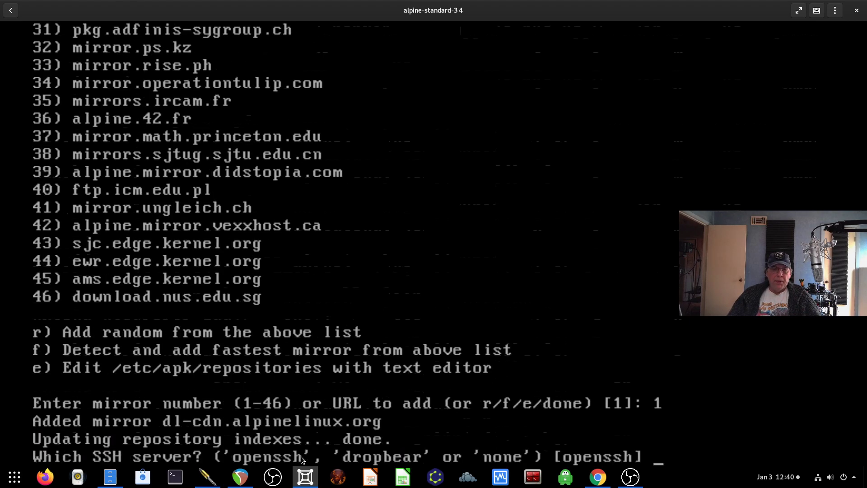
key("Return")
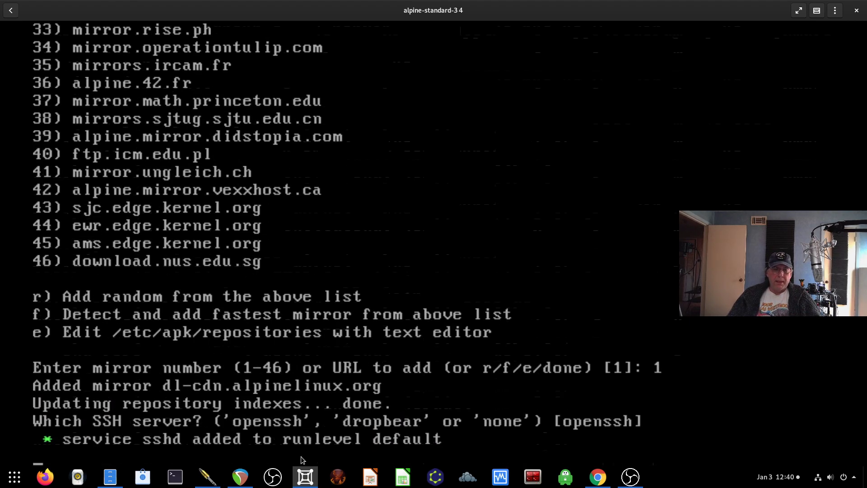
type("sda")
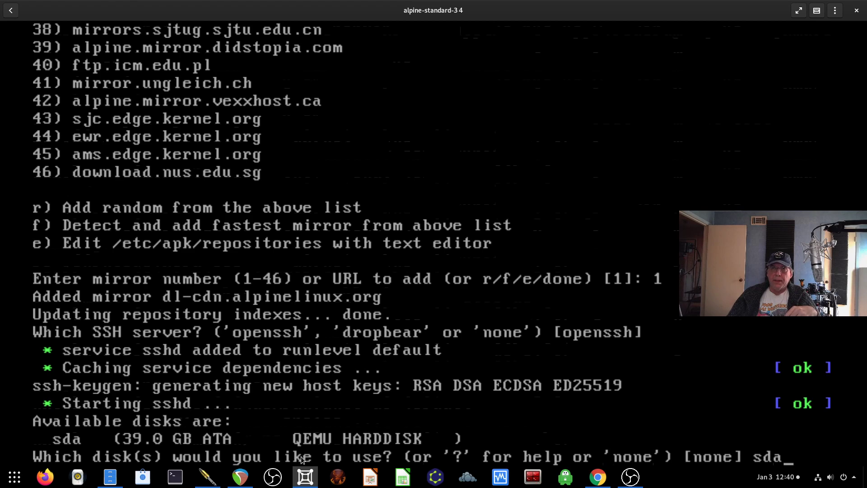
- Install Alpine in sys mode on sda, confirming the disk erase with y
key("Return")
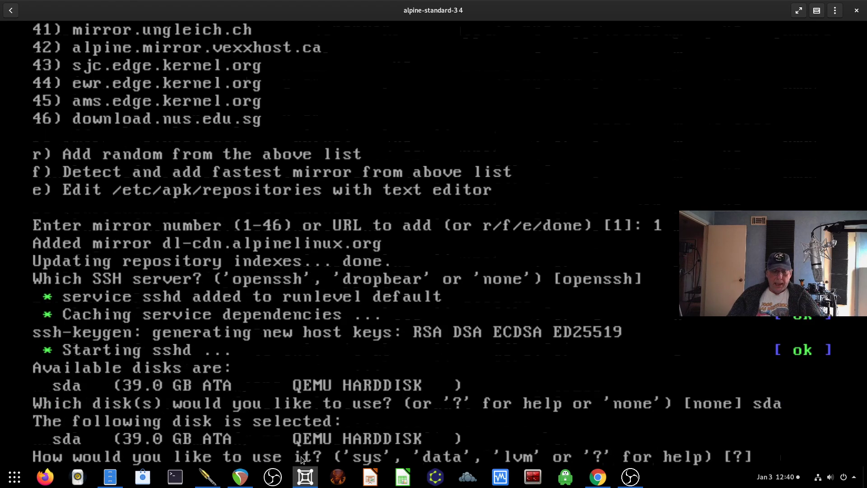
type("sys")
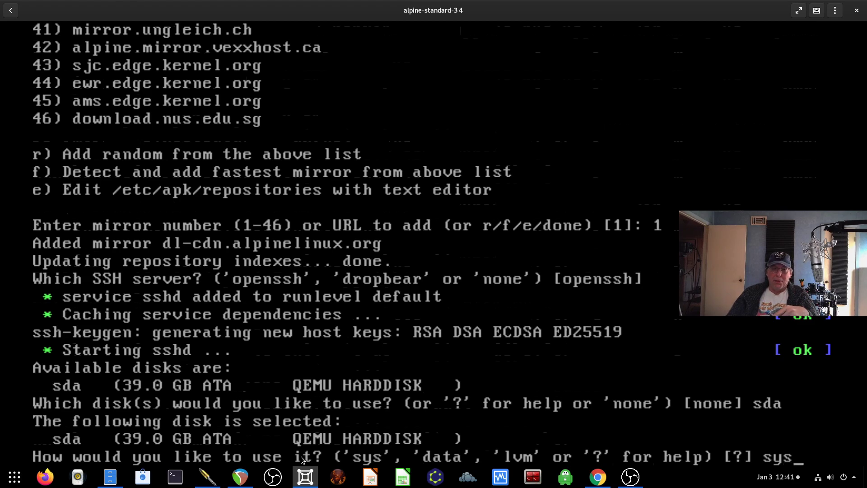
key("Return")
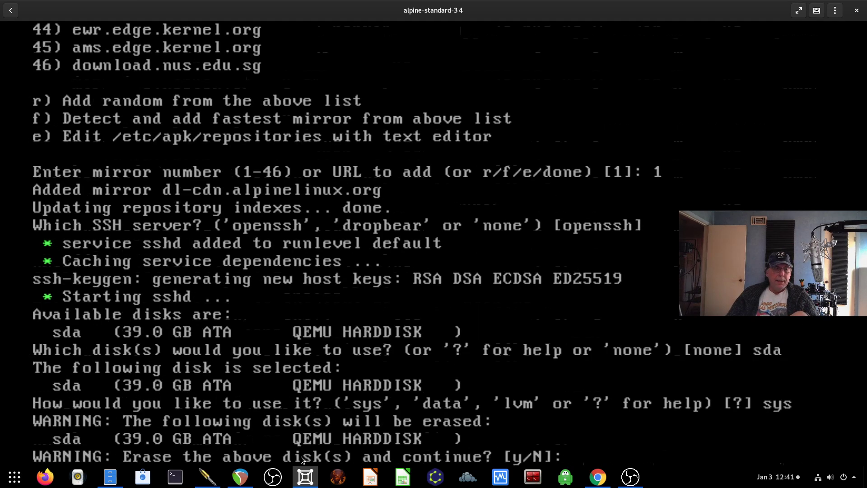
type("y")
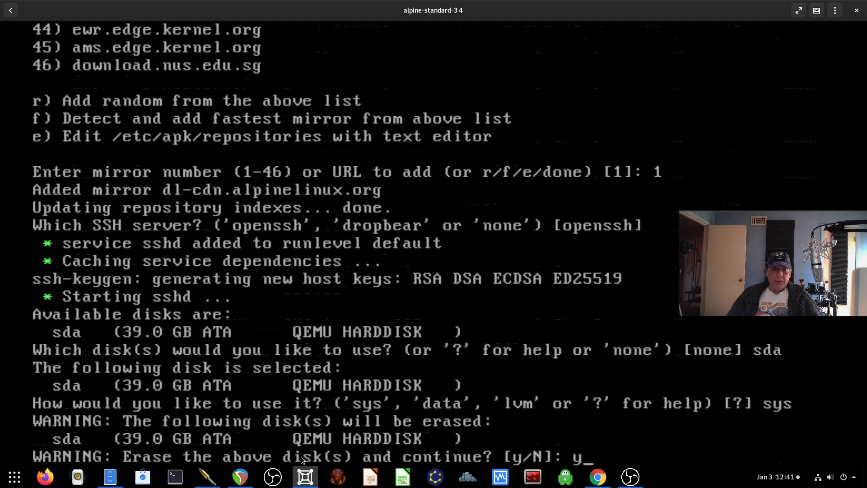
key("Return")
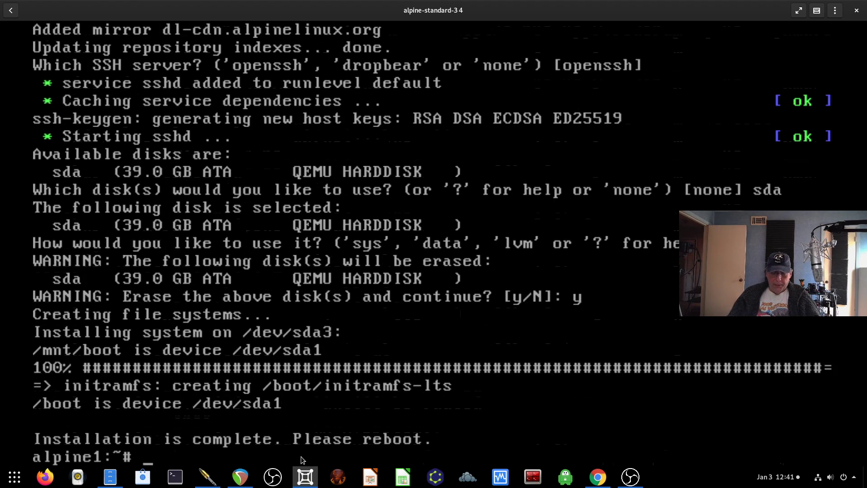
- Run reboot on the freshly installed alpine1 system
type("reboot")
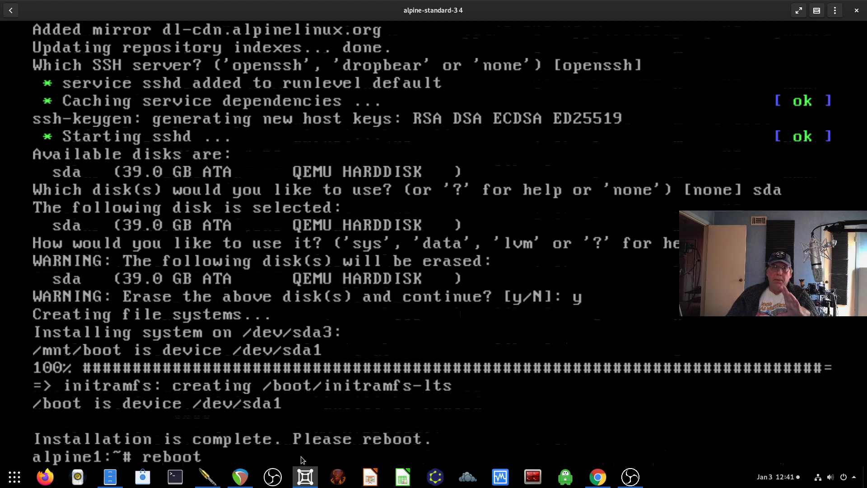
key("Return")
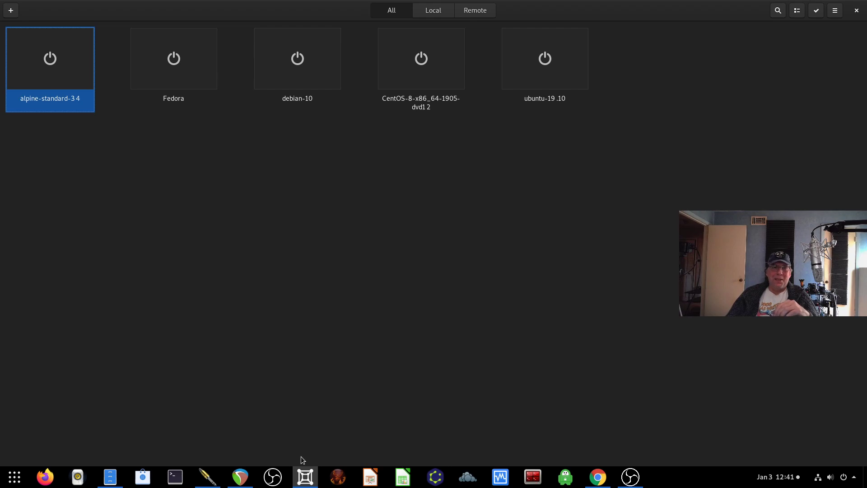
- Restore the Boxes window, switch to the Chrome Docker wiki page, and read its Installation section
double_click(310, 9)
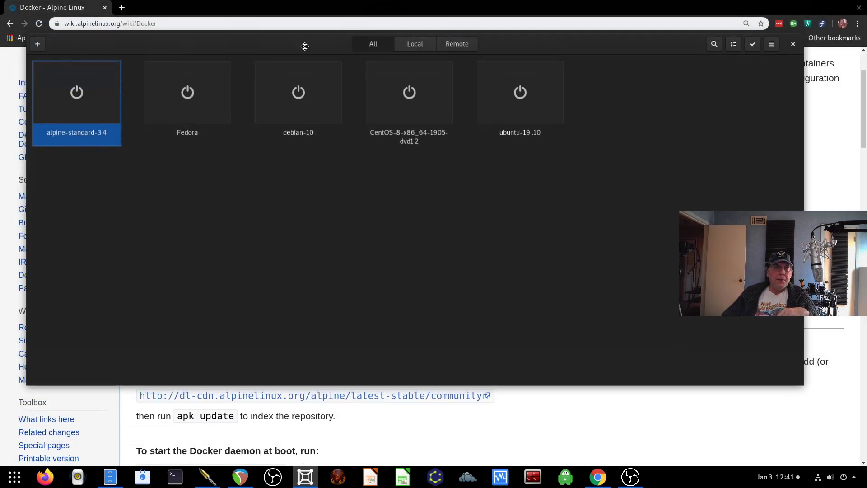
left_click(353, 10)
scroll(367, 266, "up", 3)
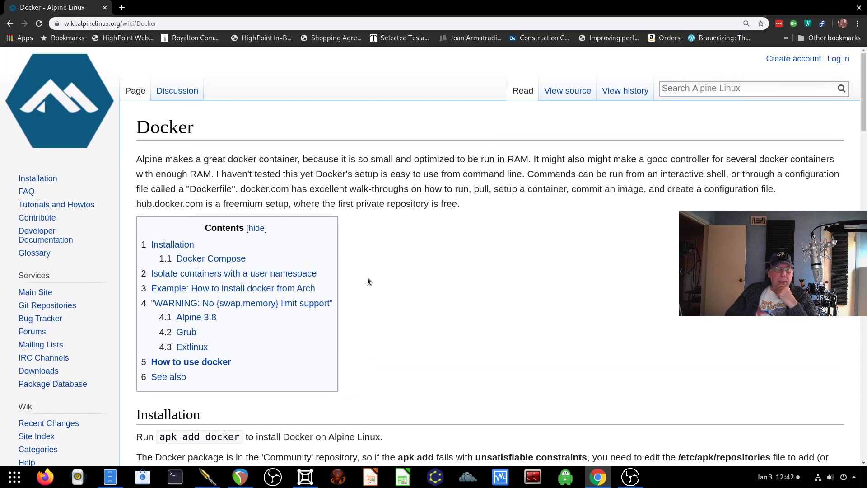
scroll(369, 280, "down", 3)
scroll(372, 282, "down", 3)
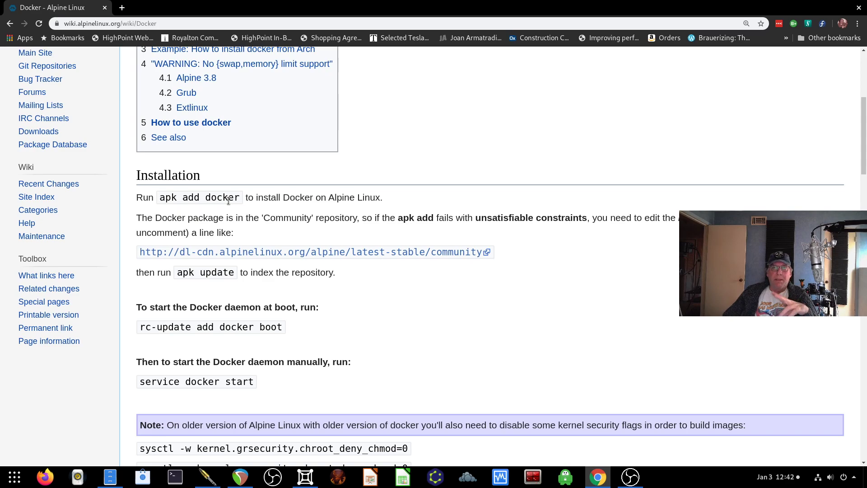
scroll(230, 200, "down", 1)
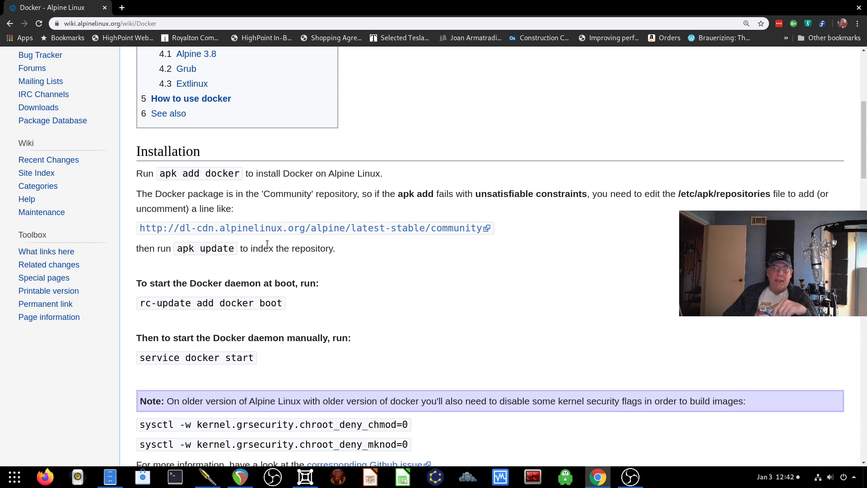
scroll(267, 244, "down", 1)
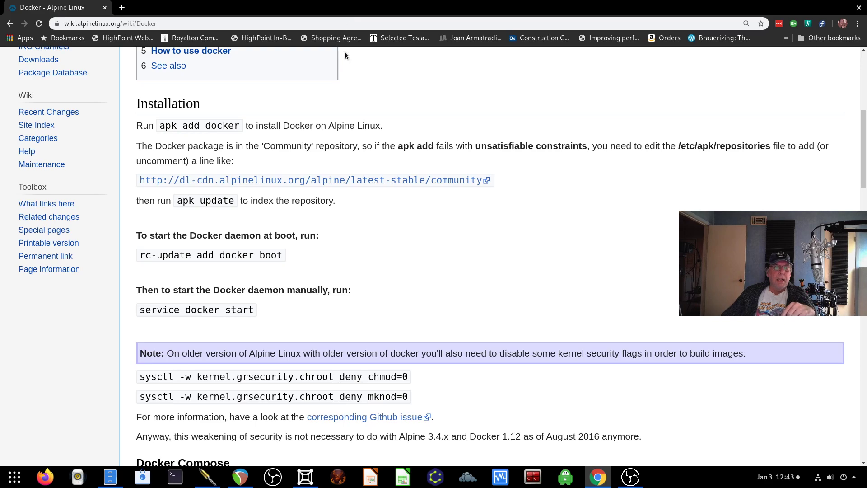
scroll(294, 326, "down", 4)
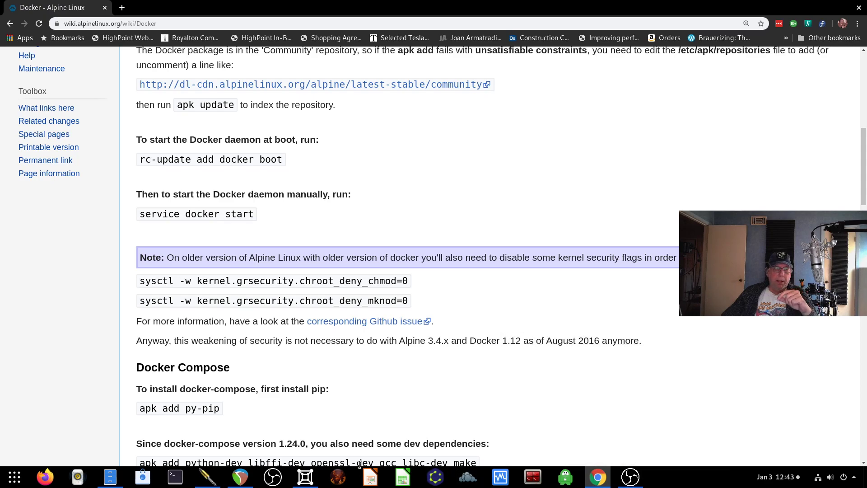
- Open the alpine-standard box's console and log in as root with the root password
mouse_move(296, 474)
left_click(316, 427)
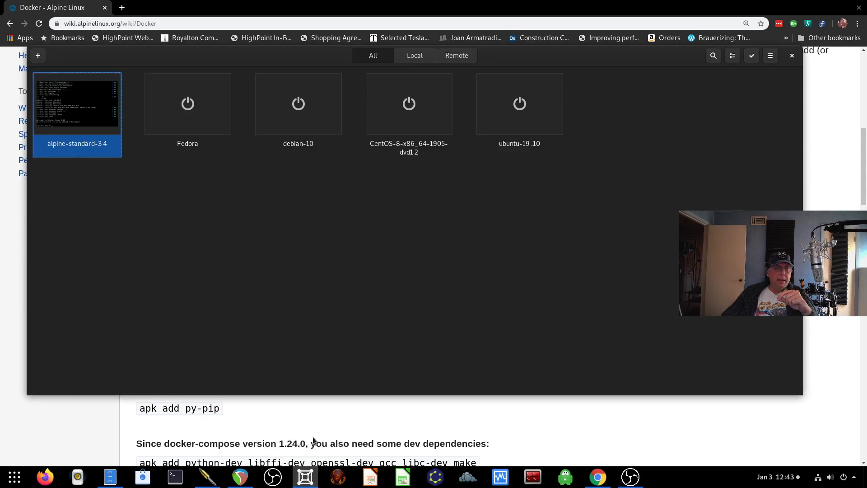
left_click(52, 96)
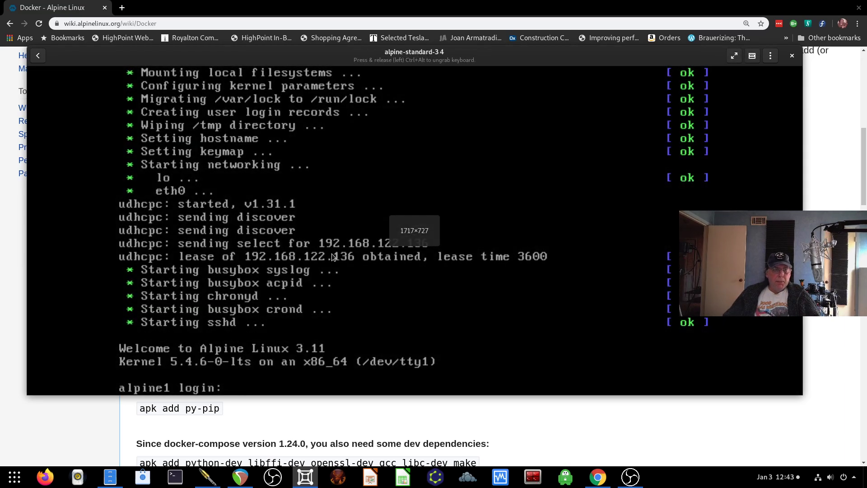
type("root")
key("Return")
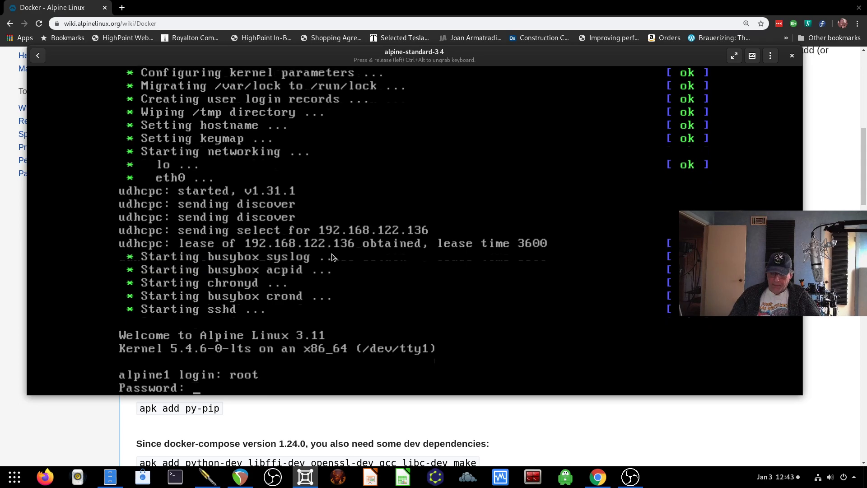
key("Return")
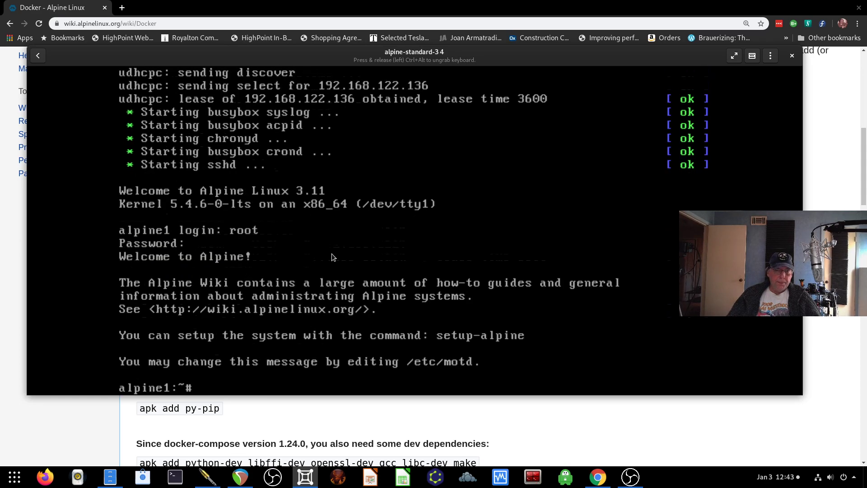
- Run apk update and apk upgrade, then type reboot at the alpine1 prompt
type("apk update")
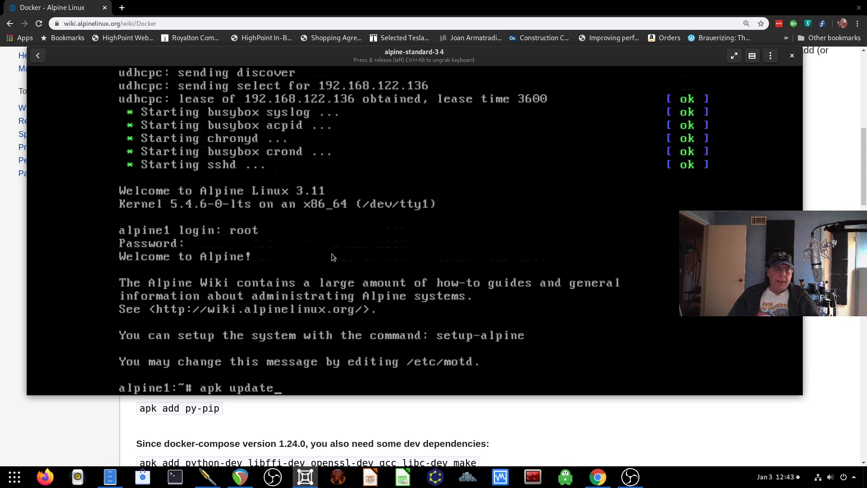
key("Return")
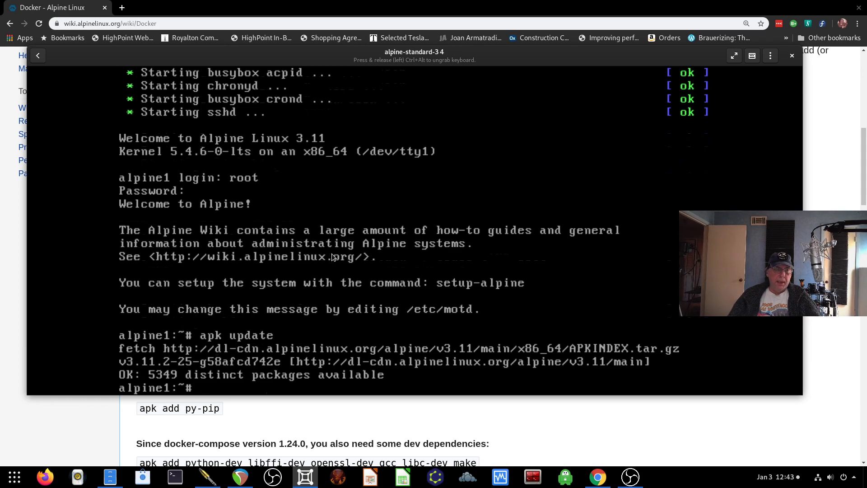
type("apk upgrade")
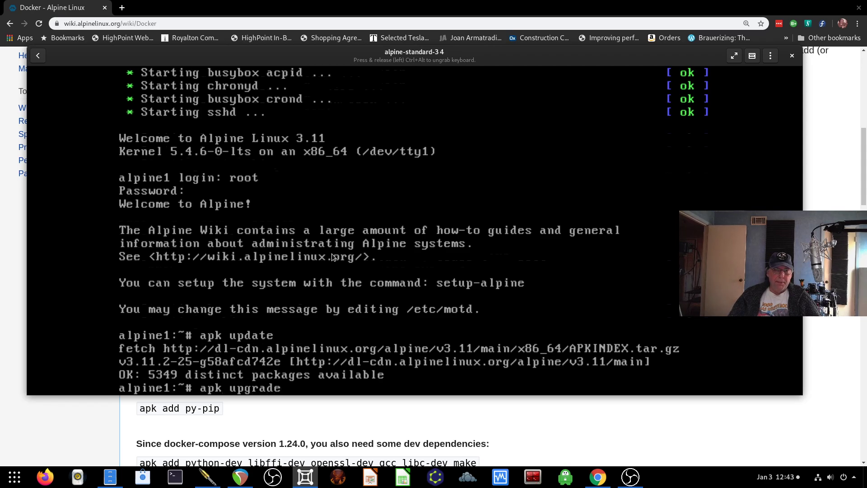
key("Return")
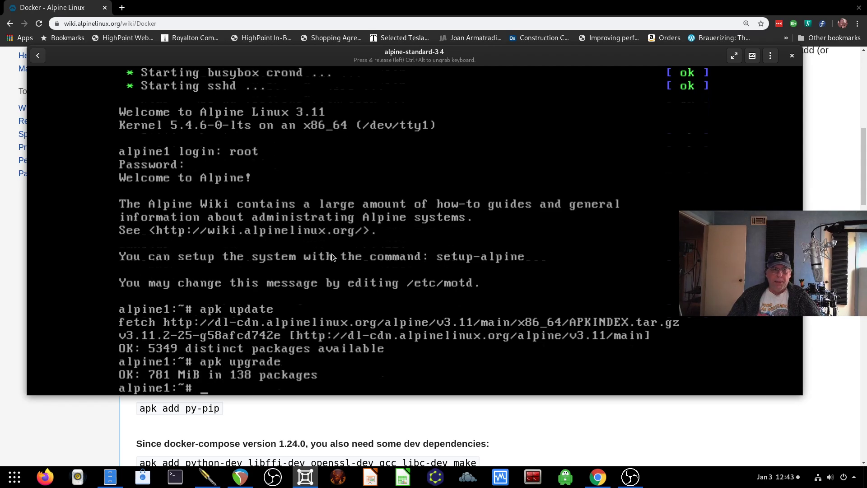
type("reboot")
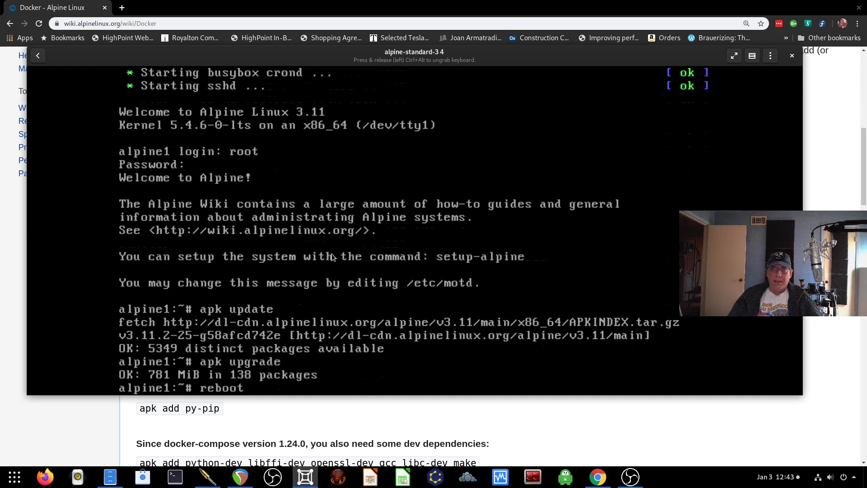
- Reboot the Alpine VM, log back in as root on alpine1, and start typing cd /etc/apk
key("Return")
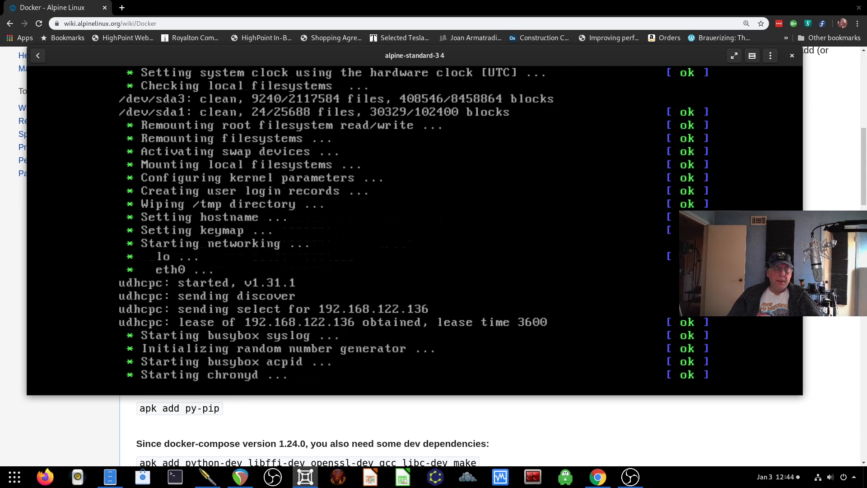
type("e")
key("BackSpace")
type("root")
key("Return")
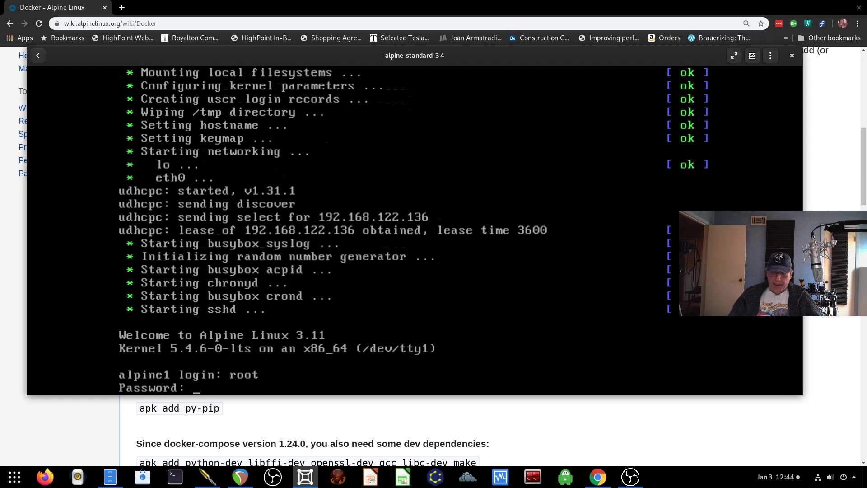
key("Return")
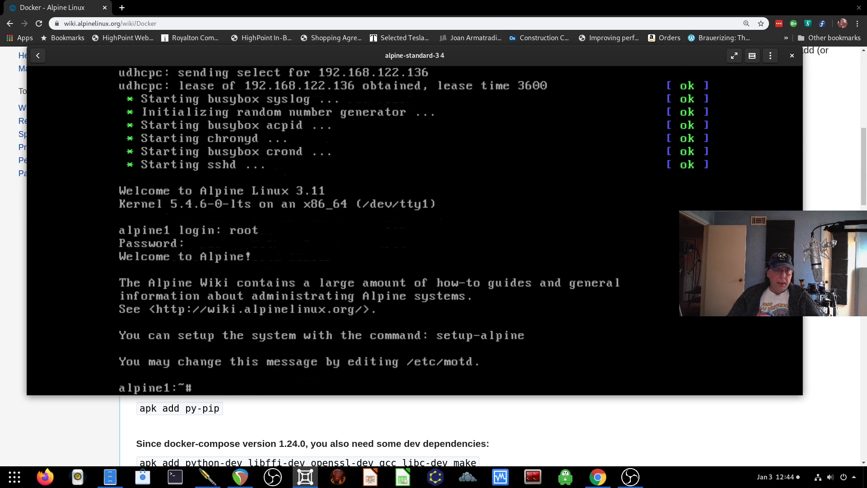
type("cd /e")
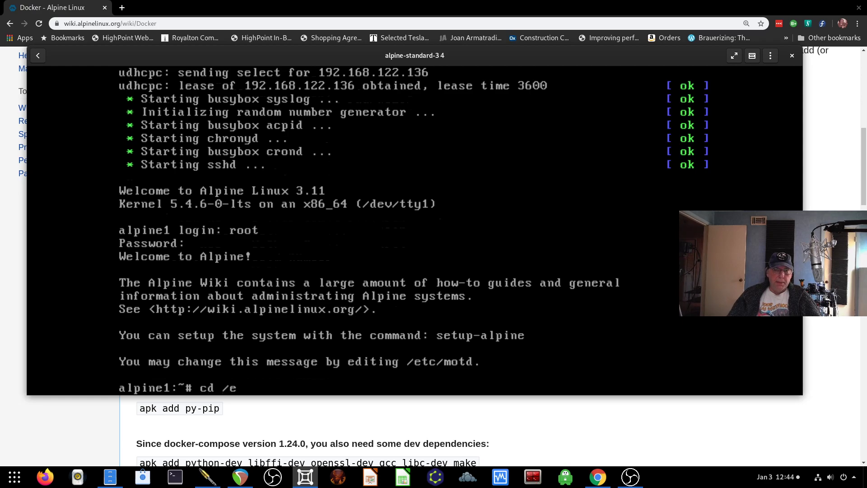
type("tc/apk")
- Change to /etc/apk, list its files, and open the repositories file in vi
key("Return")
type("ls")
key("Return")
type("cd r")
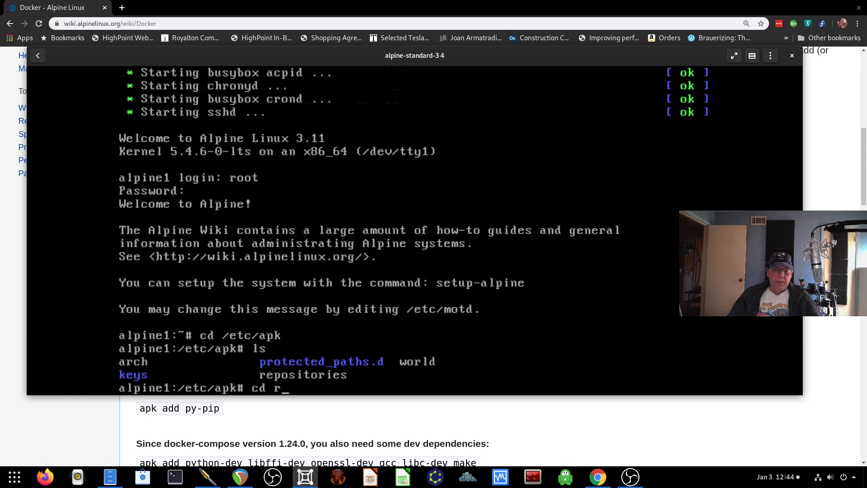
key("BackSpace")
key("BackSpace")
key("BackSpace")
key("BackSpace")
type("vi r")
key("Tab")
key("Return")
- Uncomment the v3.11 community repository line and save the file with :wq
key("Down")
key("Down")
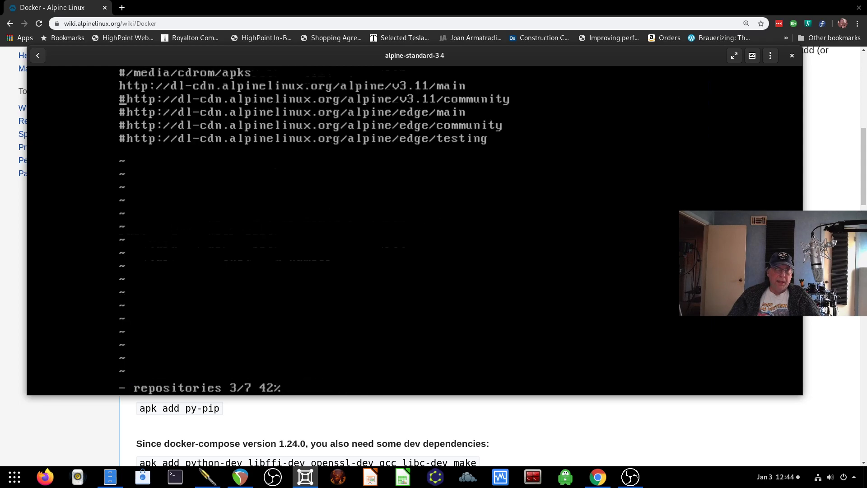
key("x")
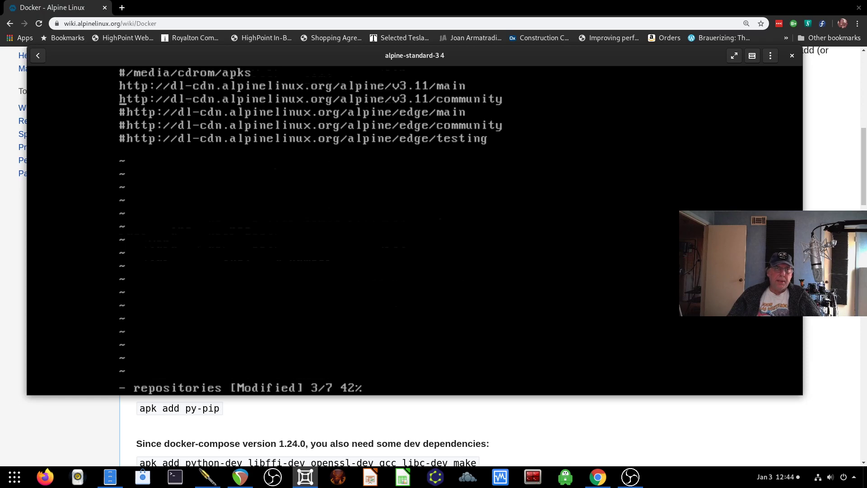
key("Right")
key("Right")
key("Right")
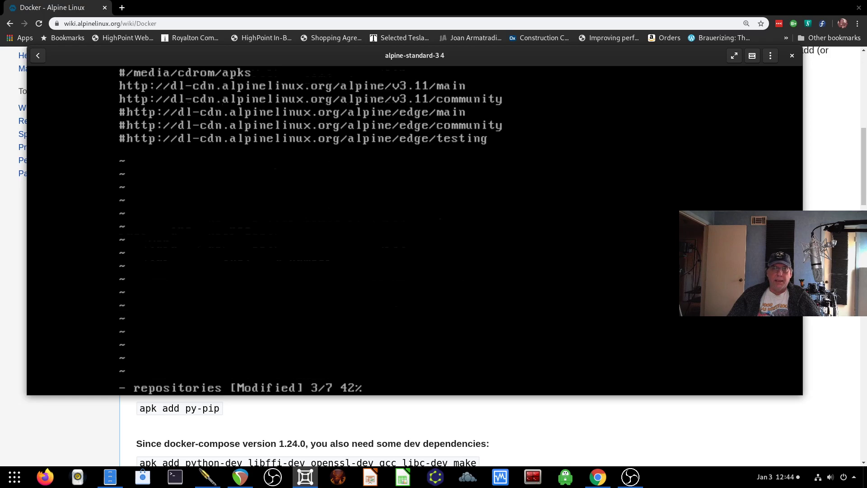
key("Right")
key("Right")
key("Right")
key("Right")
key("Right")
key("Right")
key("Right")
key("Right")
key("Right")
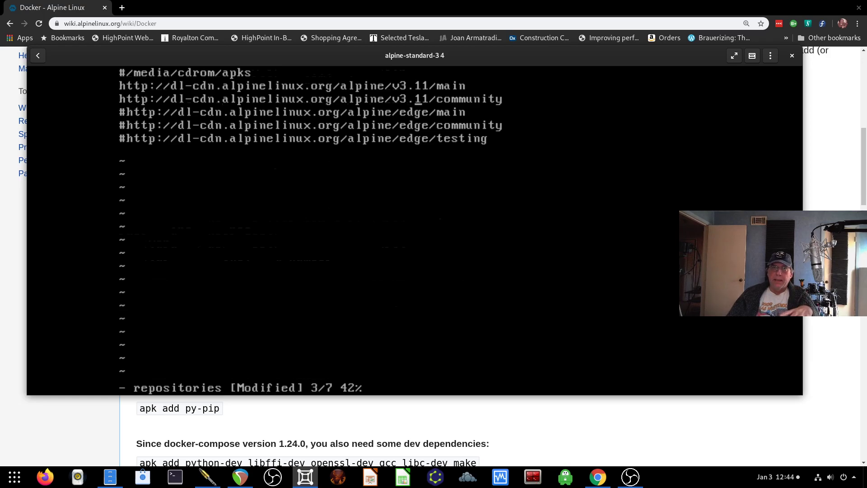
key("Right")
key("Right")
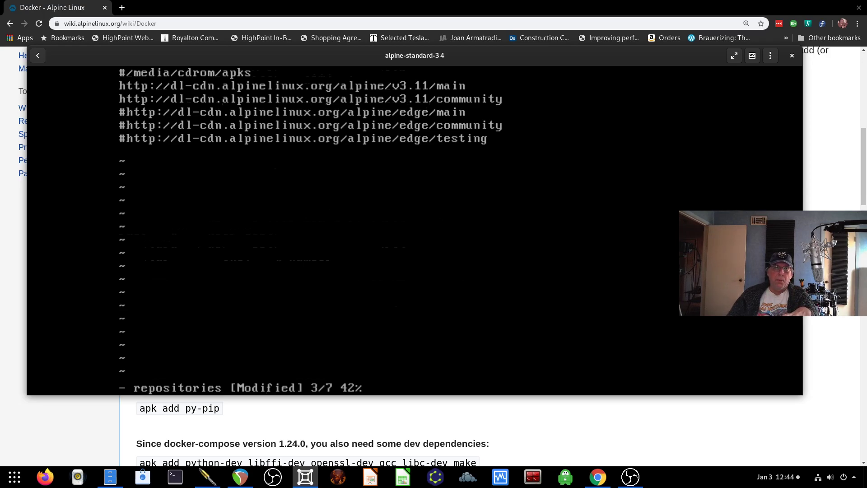
key("Up")
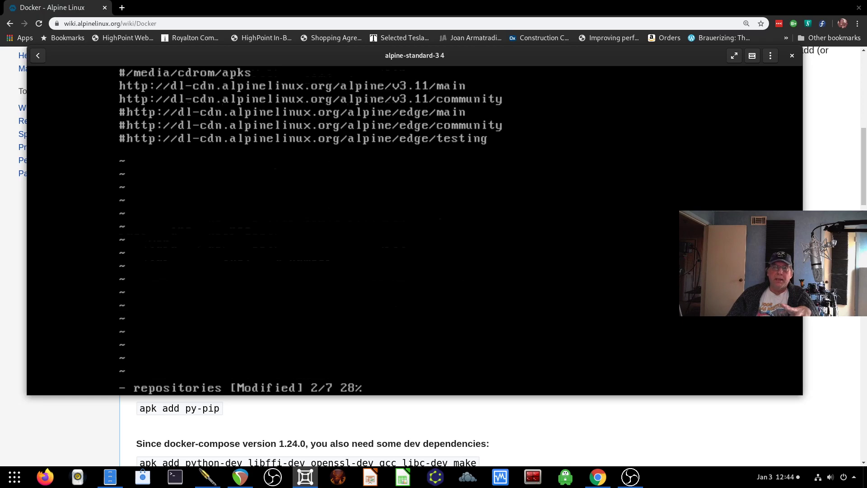
key("Down")
key("Up")
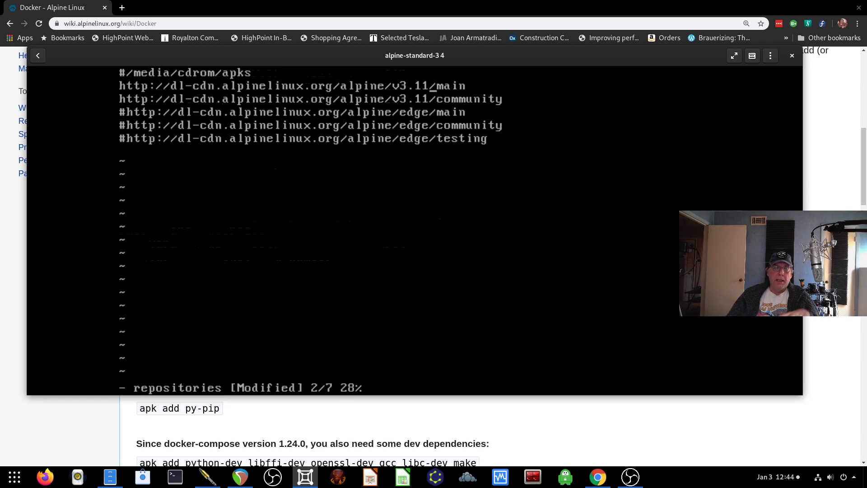
type(":wq")
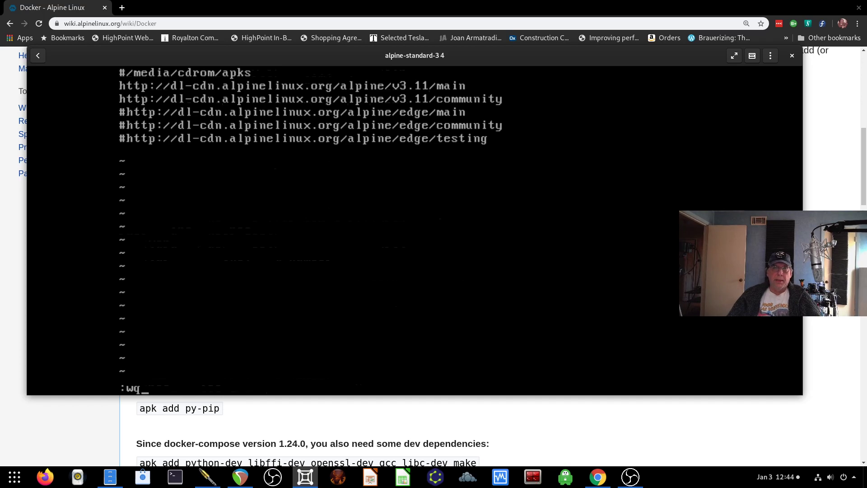
key("Return")
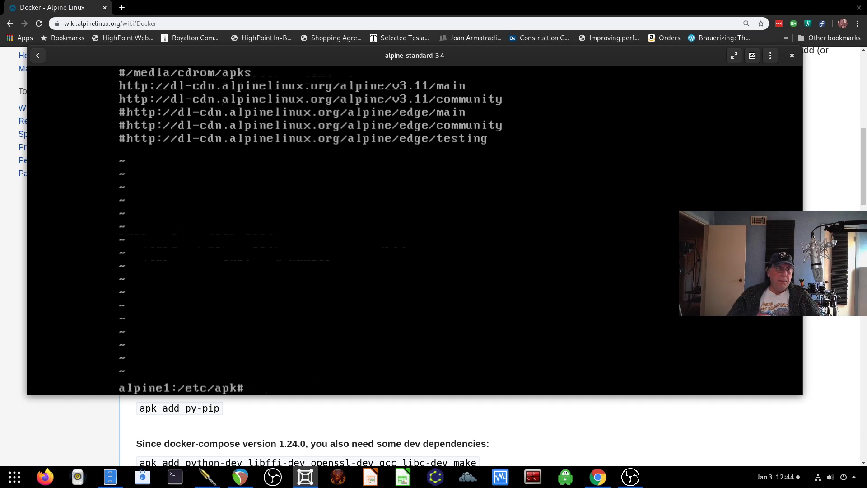
- Run apk update (11259 packages), then install Docker 19.03.5 with apk add docker
type("apk updat")
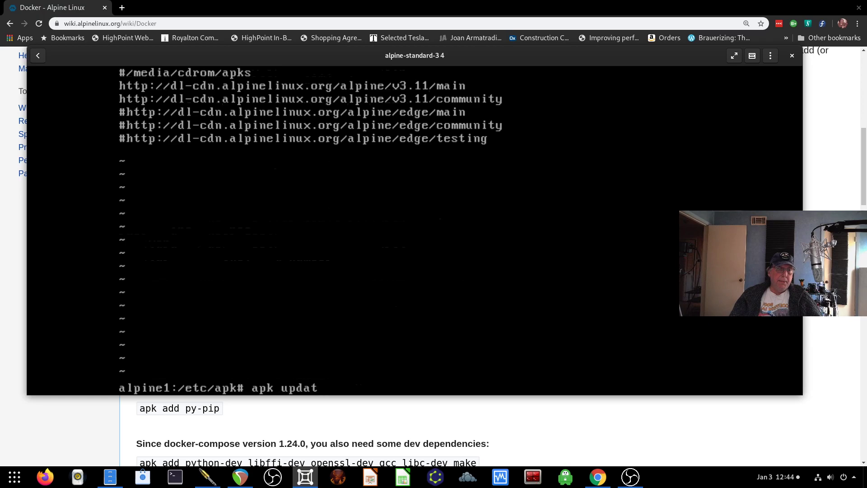
type("e")
key("Return")
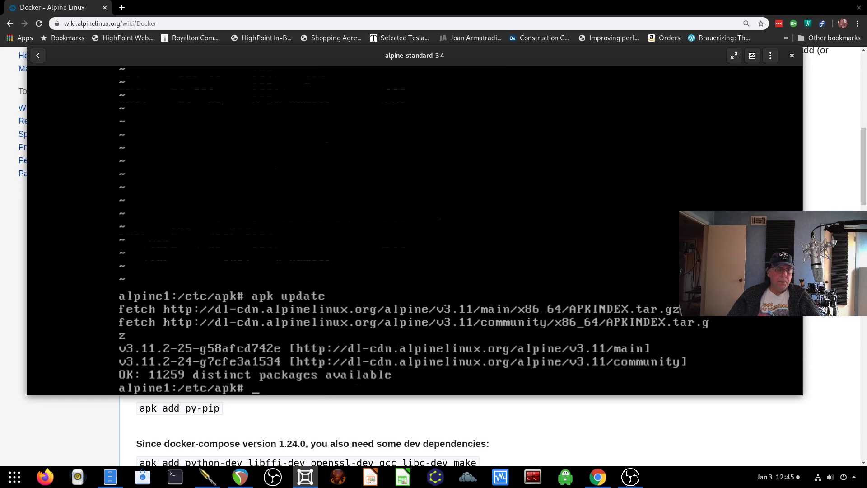
type("apd add docker")
key("Return")
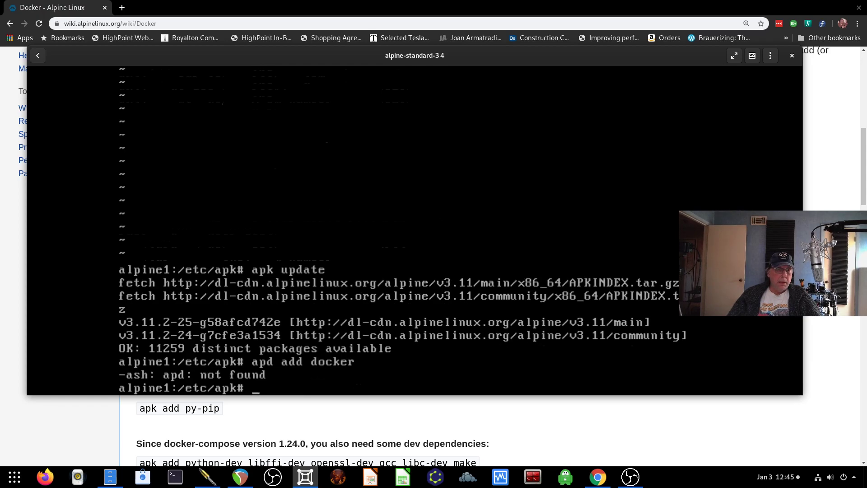
type("apkb")
key("BackSpace")
type("add docker")
key("Return")
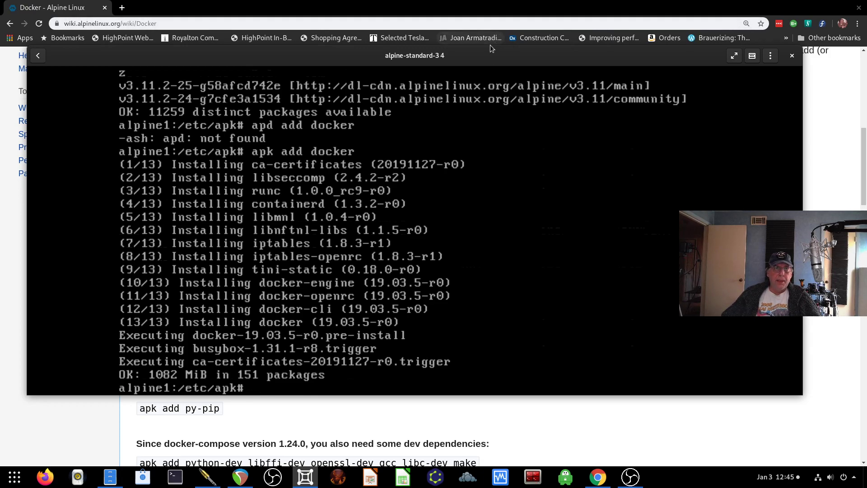
- Add docker to the boot runlevel with rc-update and start the docker service
left_click(502, 33)
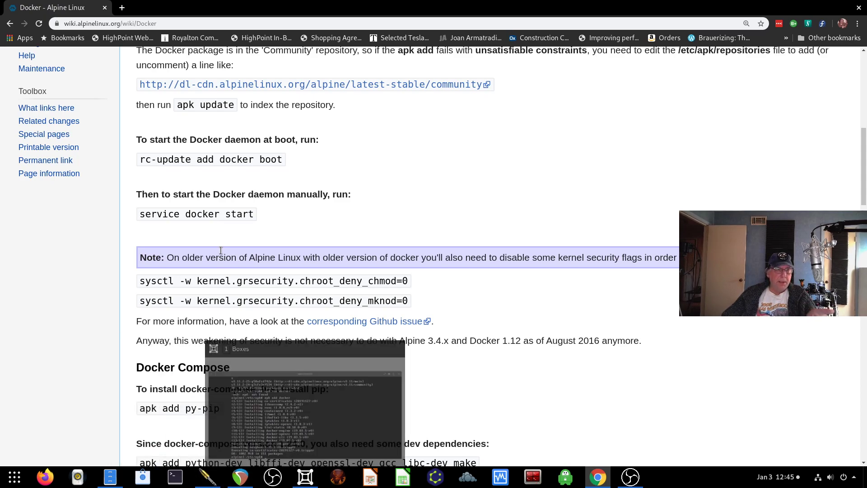
mouse_move(301, 482)
left_click(304, 434)
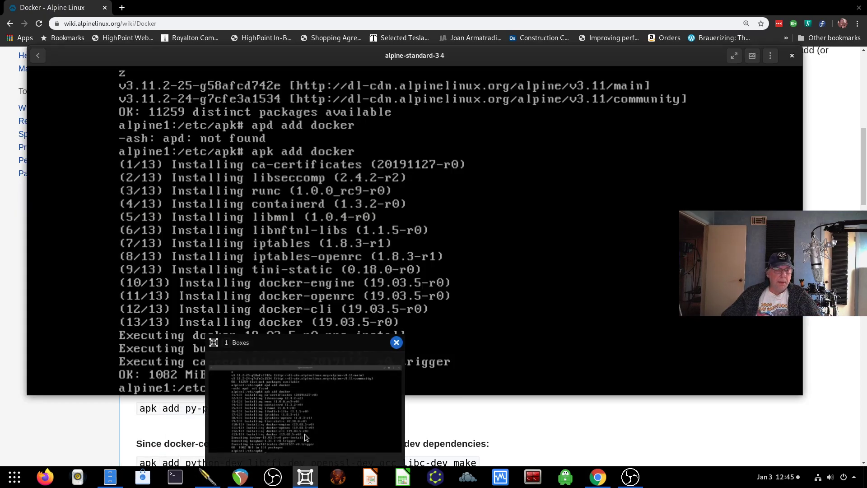
type("rc-update")
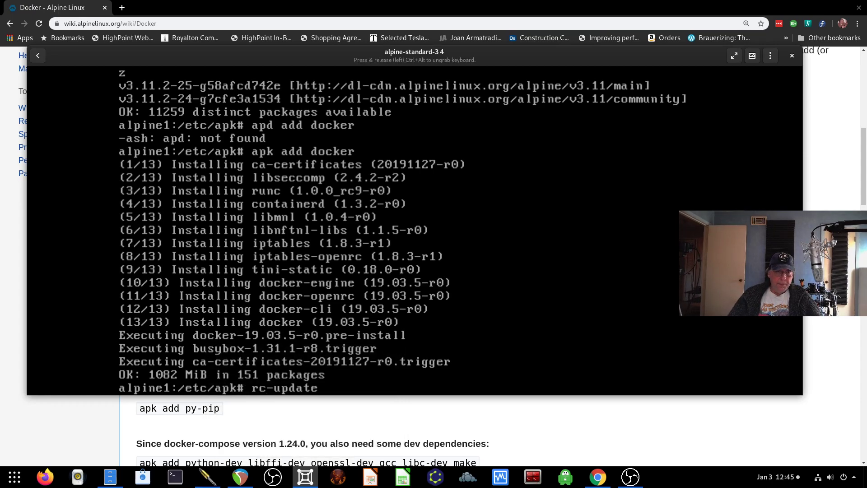
type(" add do")
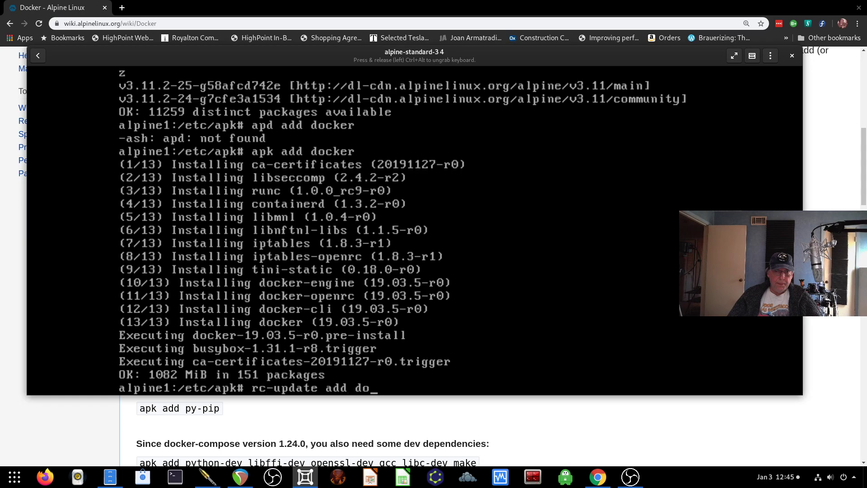
type("cker boot")
key("Return")
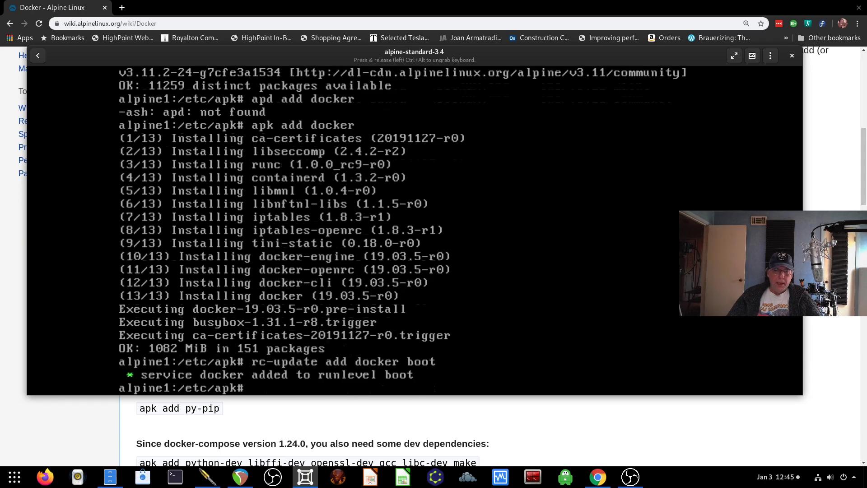
type("servic")
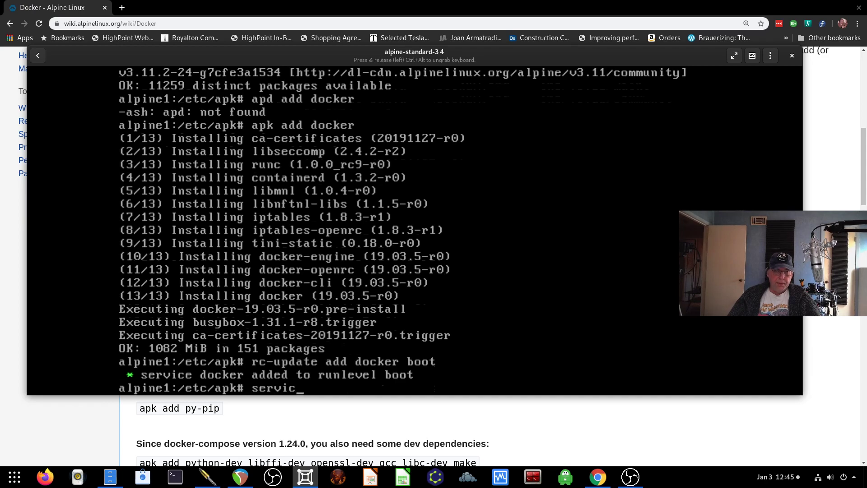
type("e docker start")
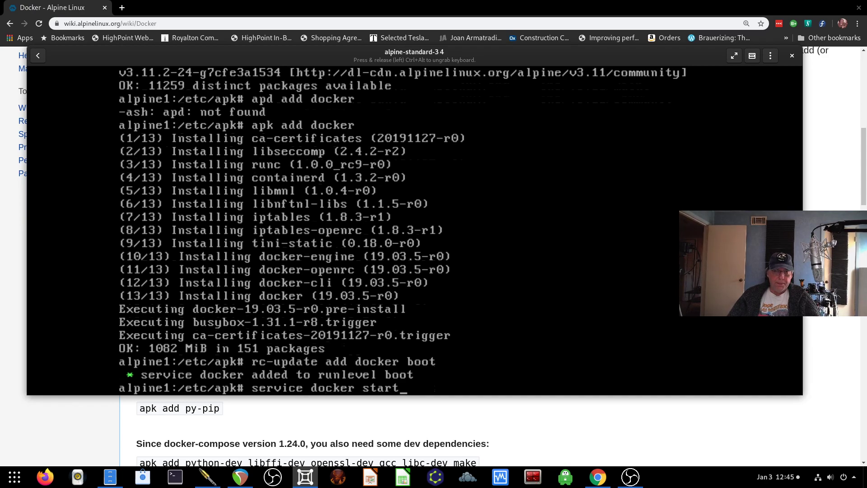
key("Return")
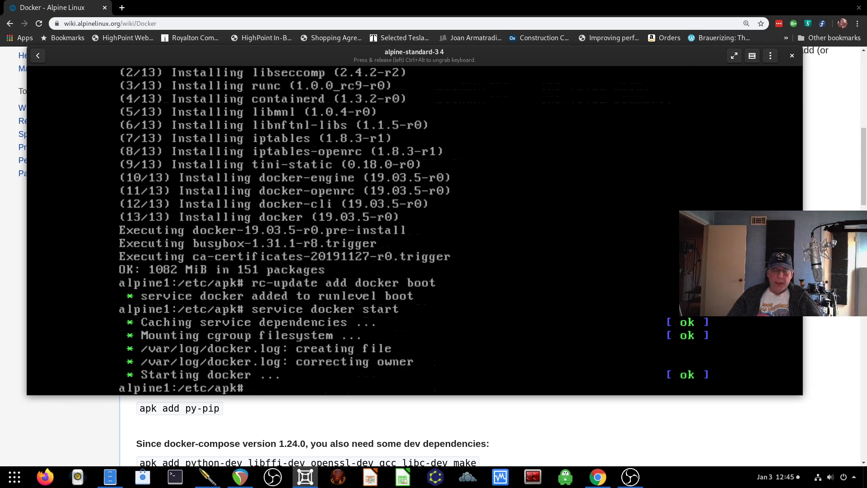
- Display Docker's list of available commands with docker help
type("docker ps")
key("BackSpace")
key("BackSpace")
type("help")
key("Return")
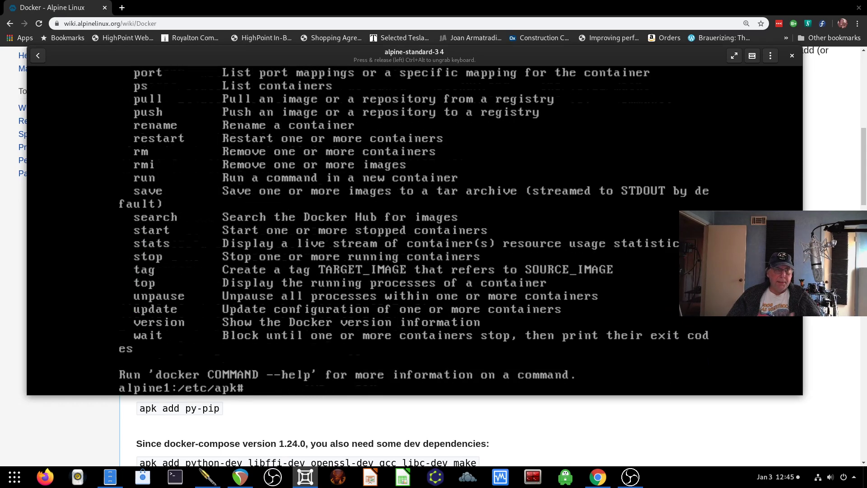
- Confirm no containers are running, then run hello-world to print 'Hello from Docker!'
type("docker ps")
key("Return")
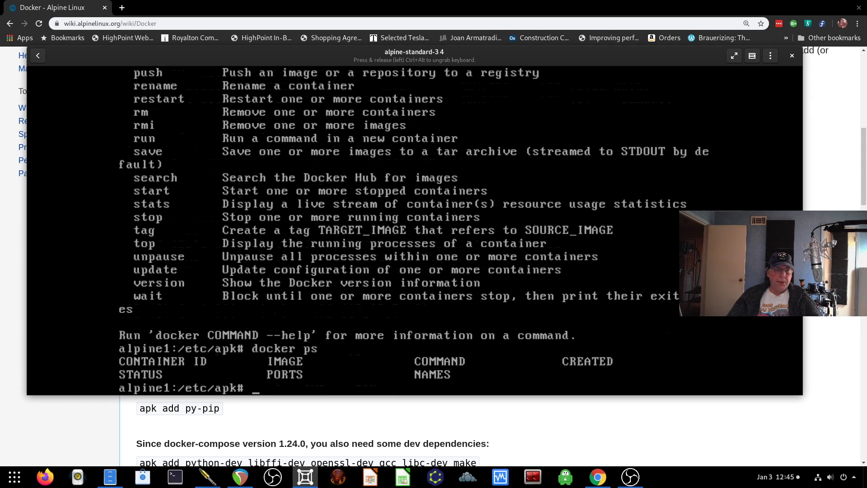
type("docker ru")
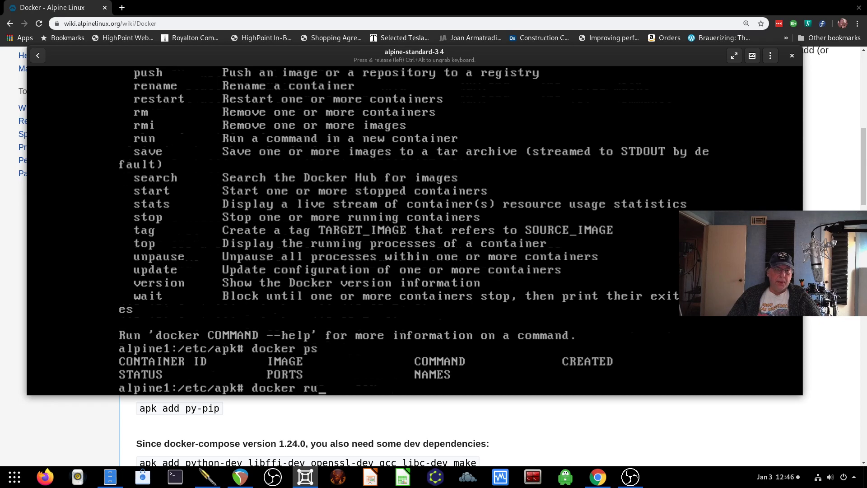
type("n hello-worl")
type("d")
key("Return")
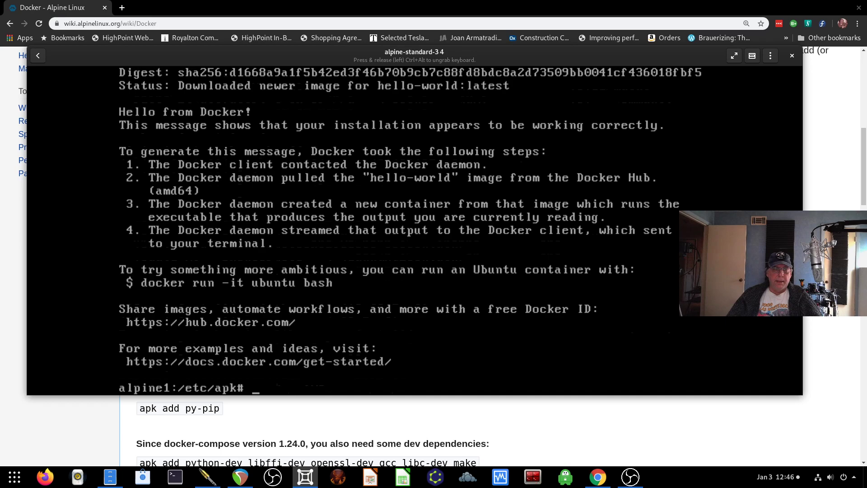
- Run free mem, showing 4037584 total memory, 170136 used and swap unused
type("d")
key("BackSpace")
type("fee")
key("BackSpace")
key("BackSpace")
type("ew")
key("BackSpace")
key("BackSpace")
type("ree mem")
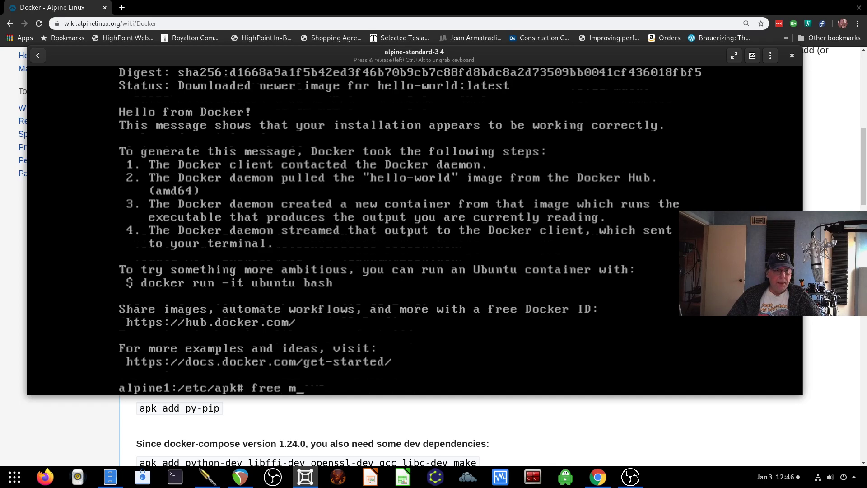
key("BackSpace")
key("BackSpace")
type("em")
key("Return")
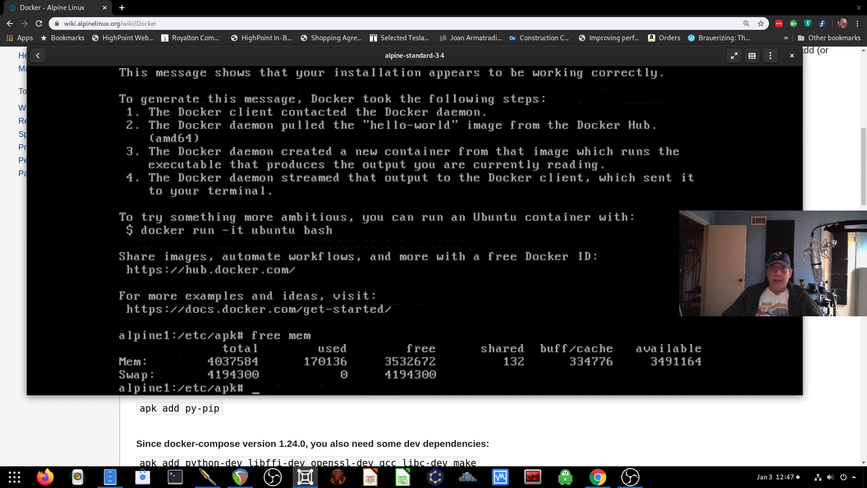
- Switch to the wiki's Docker page and scroll down to the Docker Compose and namespace sections
key("alt+Tab")
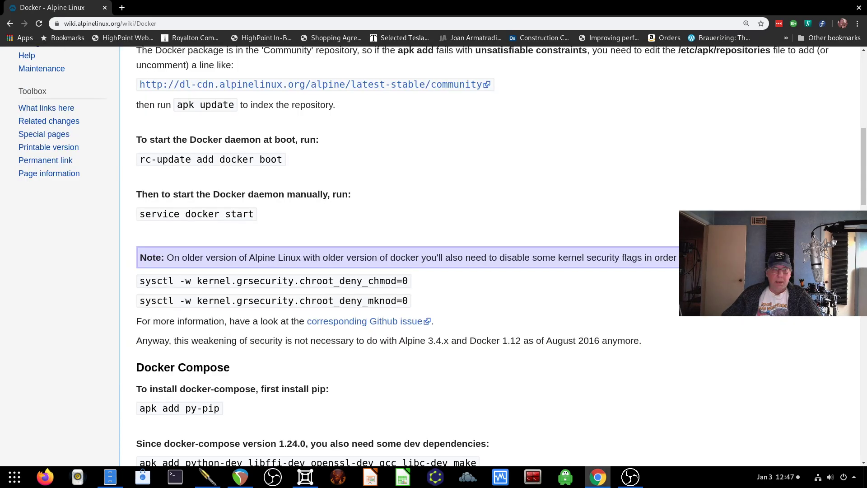
scroll(265, 357, "down", 2)
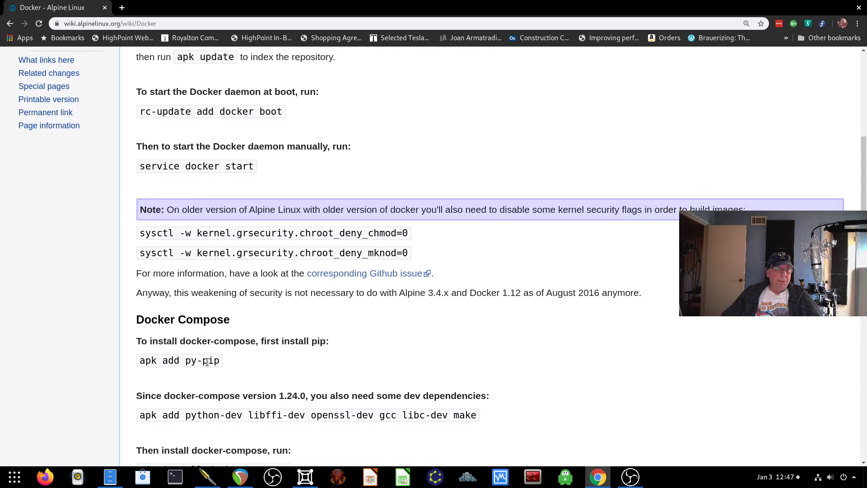
scroll(208, 361, "down", 3)
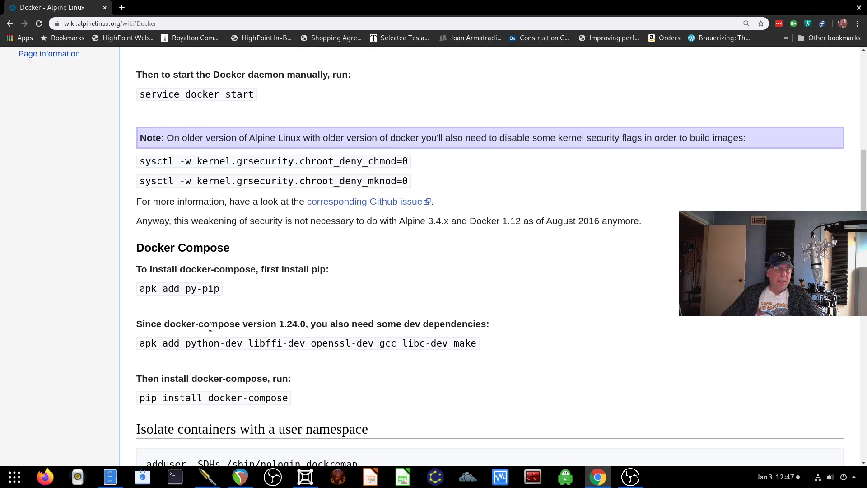
scroll(289, 349, "down", 3)
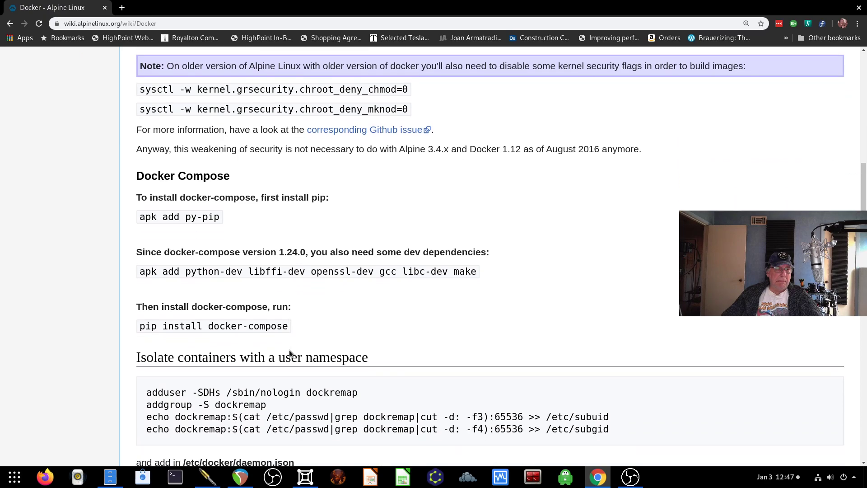
scroll(290, 350, "down", 2)
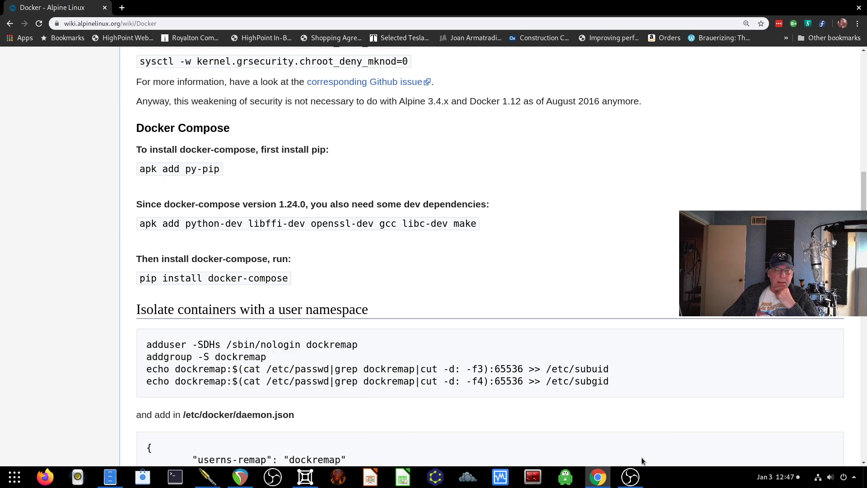
- Raise the Alpine VM console from the taskbar, showing the hello-world and free mem output
left_click(308, 476)
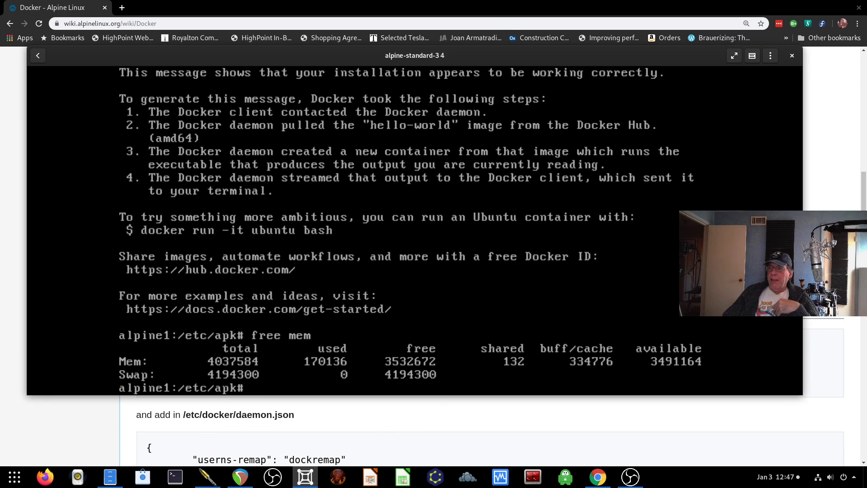